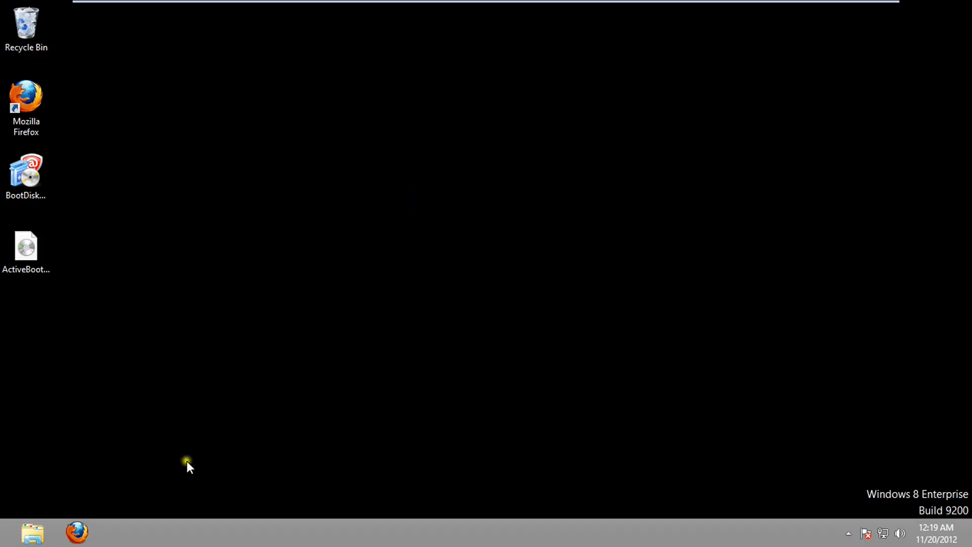
- Open Firefox and search the web for "cnet activeboot"
left_click(81, 535)
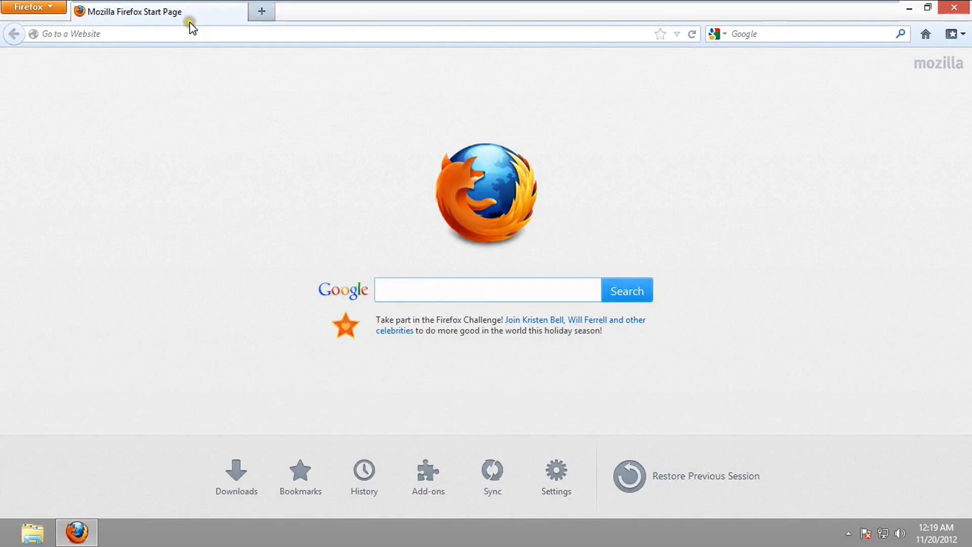
left_click(189, 31)
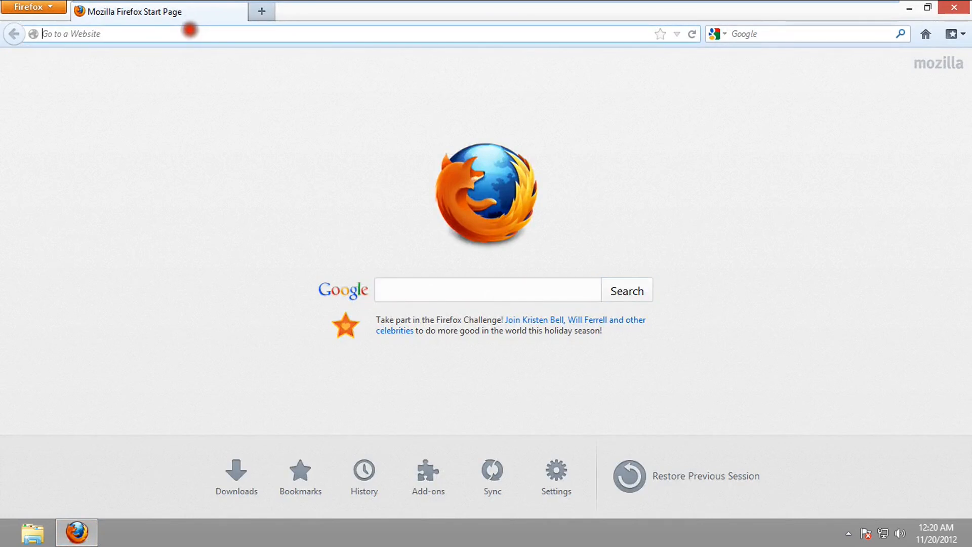
left_click(194, 37)
type("cnet act")
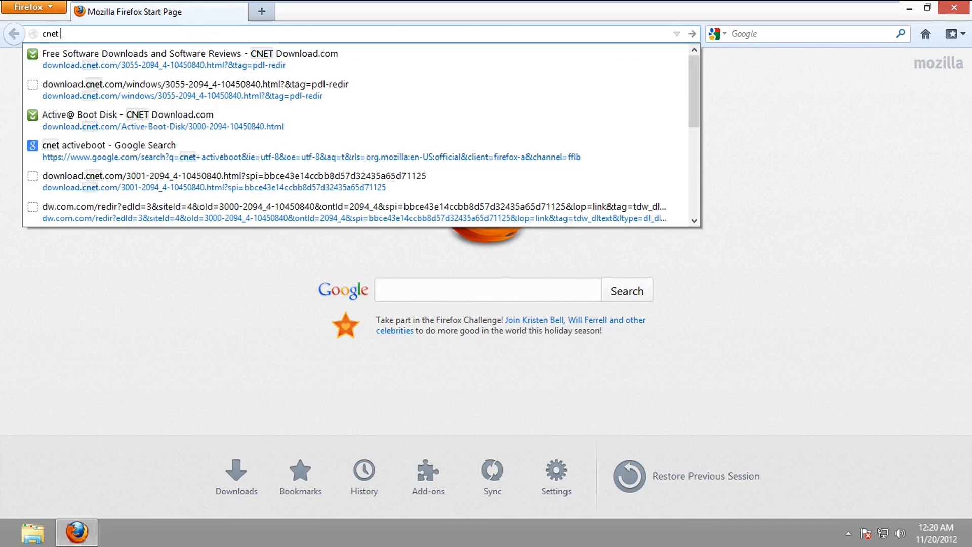
type("iveboot")
key("Return")
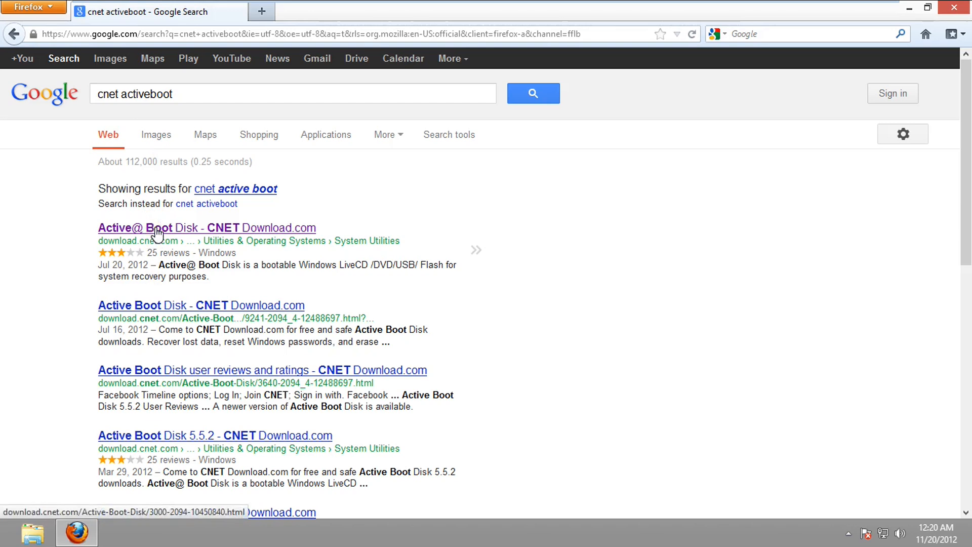
- Open the Active@ Boot Disk page on CNET Download.com and review the publisher's description and quick specs
left_click(157, 230)
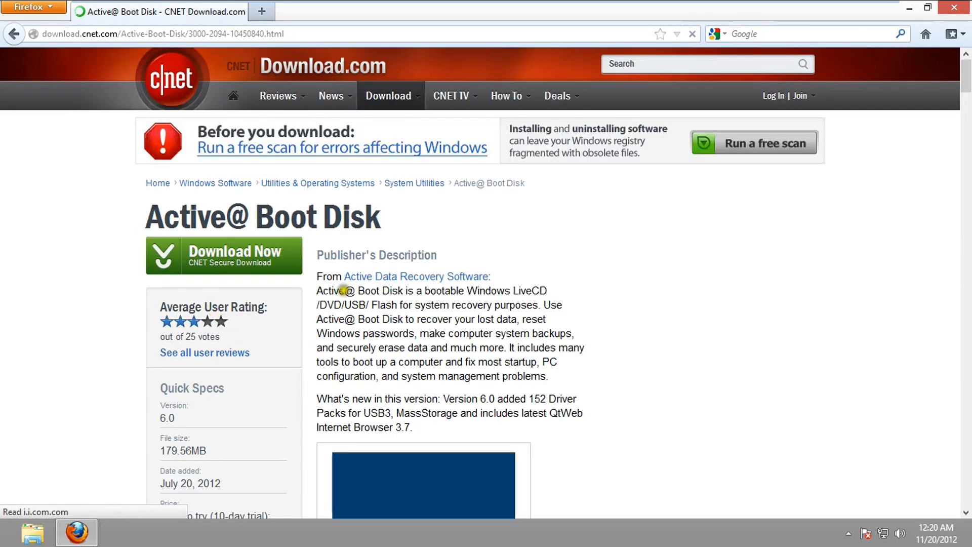
scroll(361, 276, "down", 2)
scroll(377, 241, "up", 2)
scroll(371, 245, "down", 2)
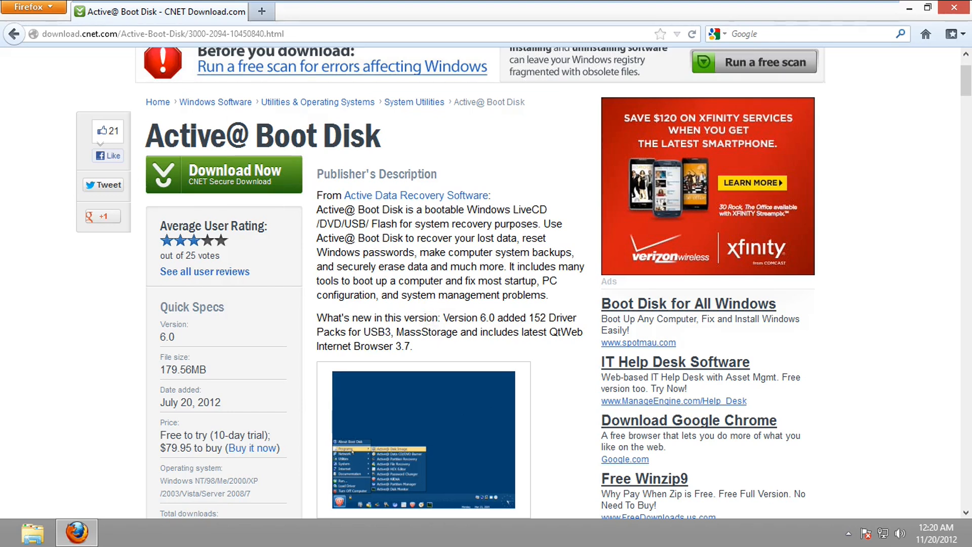
scroll(428, 314, "down", 2)
scroll(431, 319, "up", 2)
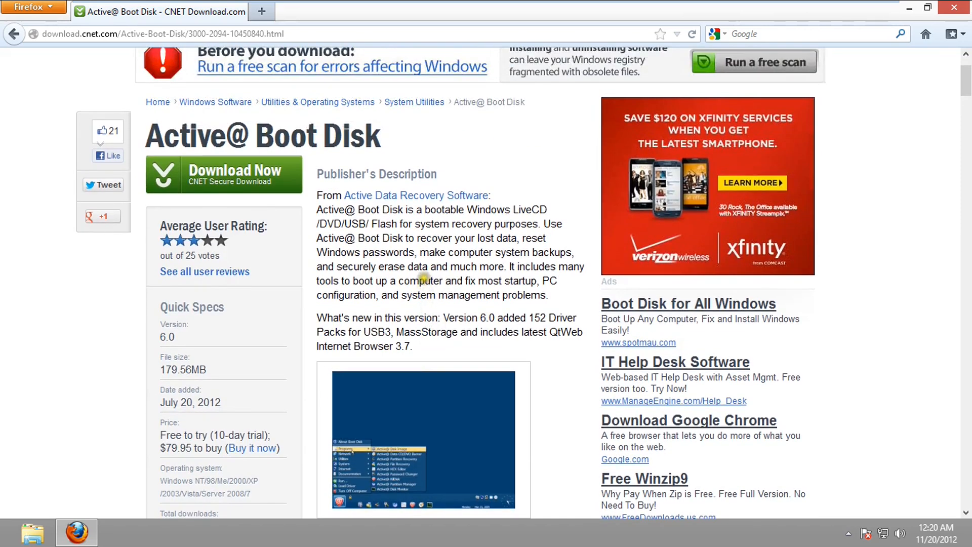
- Download Active@ Boot Disk and save the BootDiskDemo-Setup.exe file
left_click(237, 183)
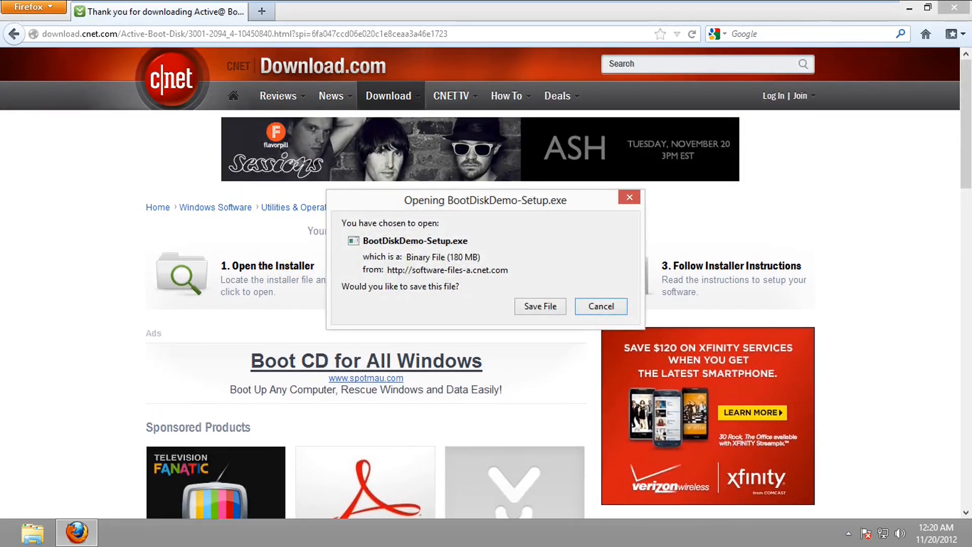
left_click(541, 306)
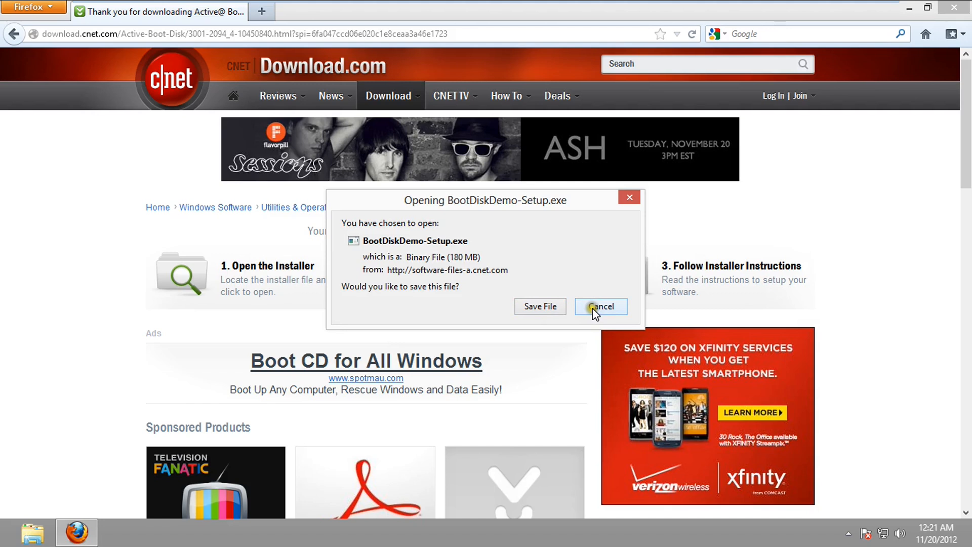
left_click(556, 309)
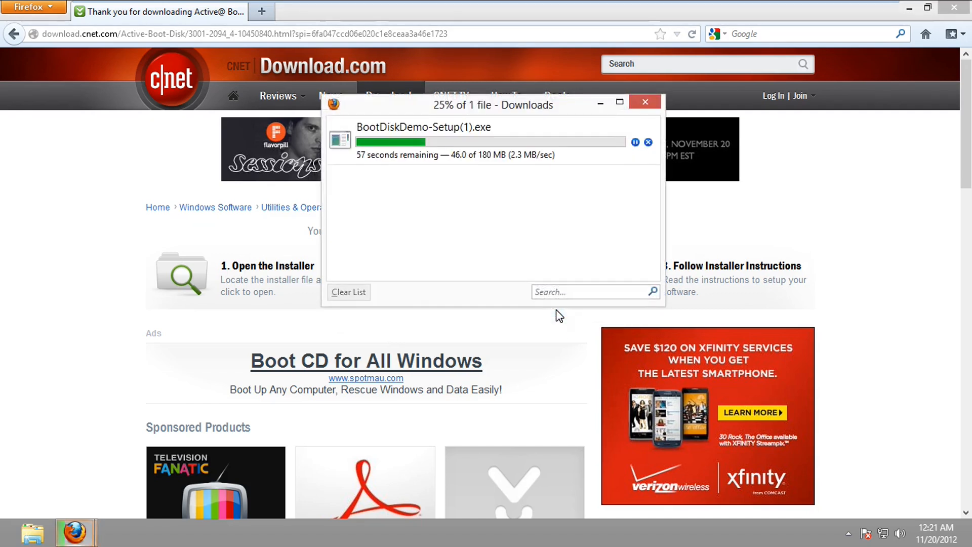
- Minimize the download list and the browser, and move the BootDiskDemo-Setup file to the middle of the desktop
left_click(601, 104)
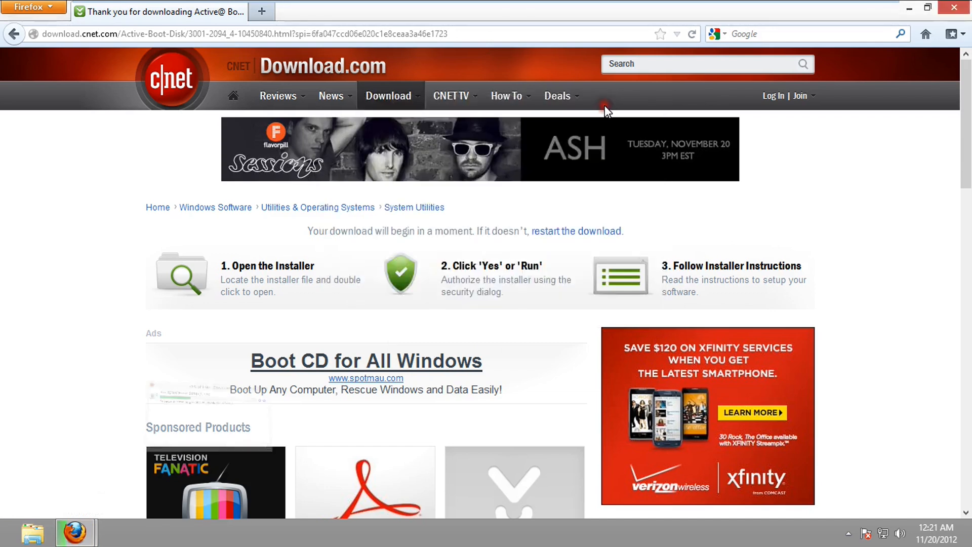
left_click(908, 8)
left_click(118, 202)
left_click_drag(27, 182, 407, 221)
left_click(384, 343)
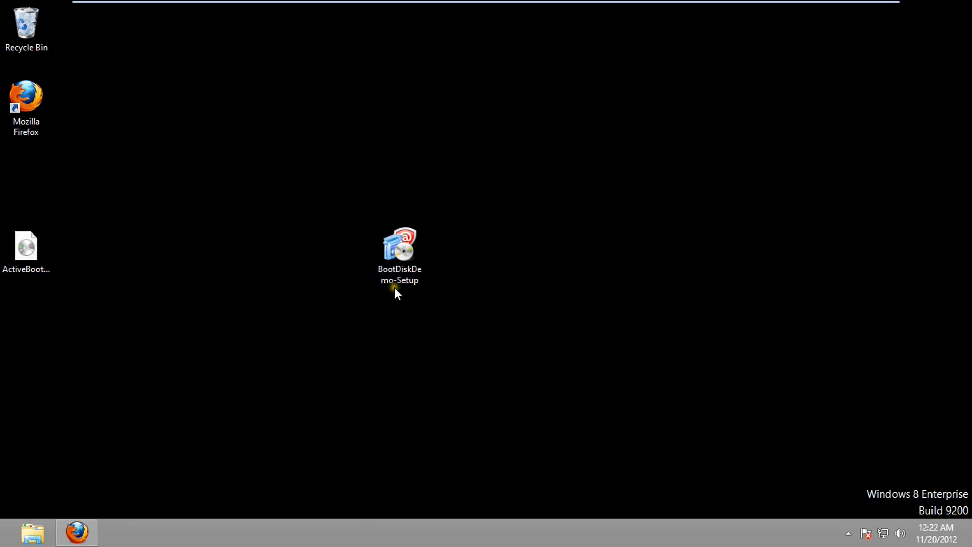
- Run BootDiskDemo-Setup from the desktop and allow it to make changes to the computer
left_click(395, 260)
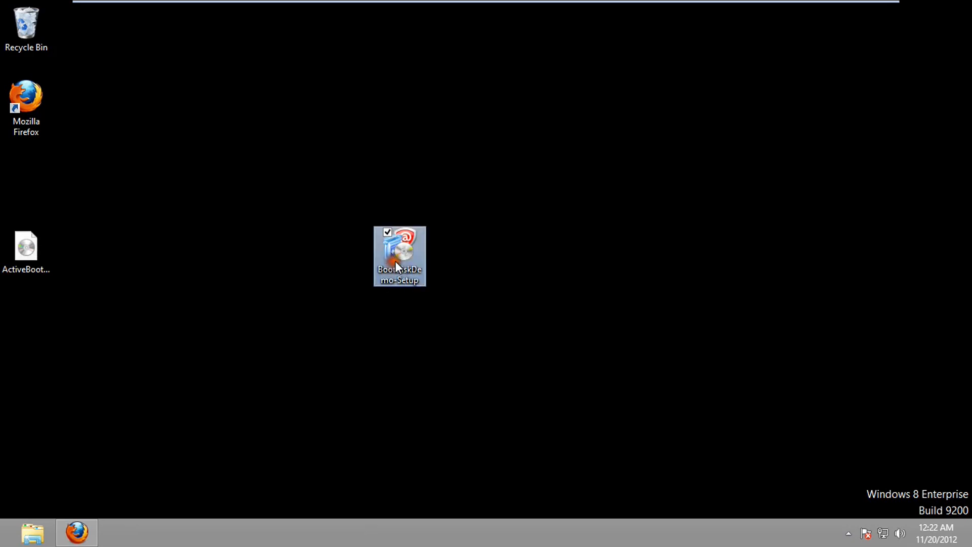
left_click(452, 252)
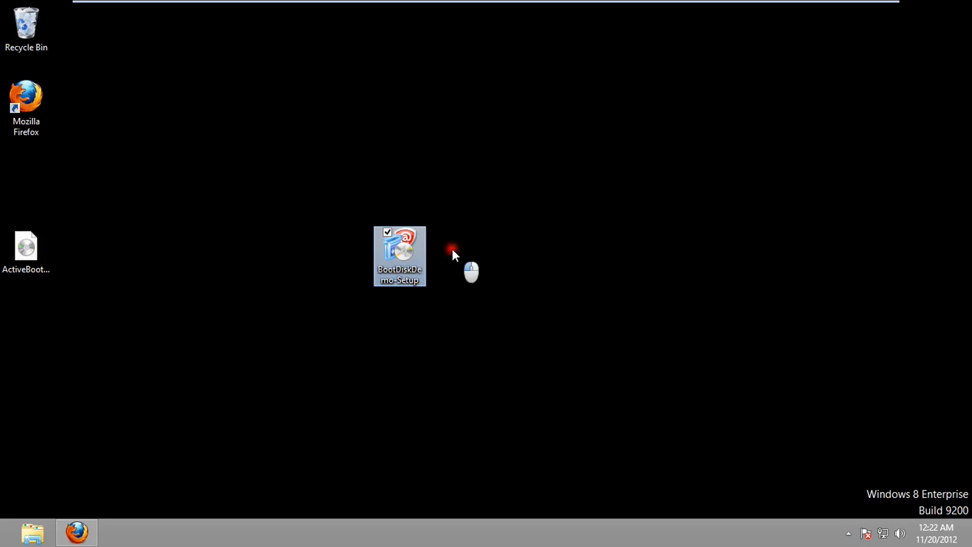
left_click(414, 253)
double_click(414, 254)
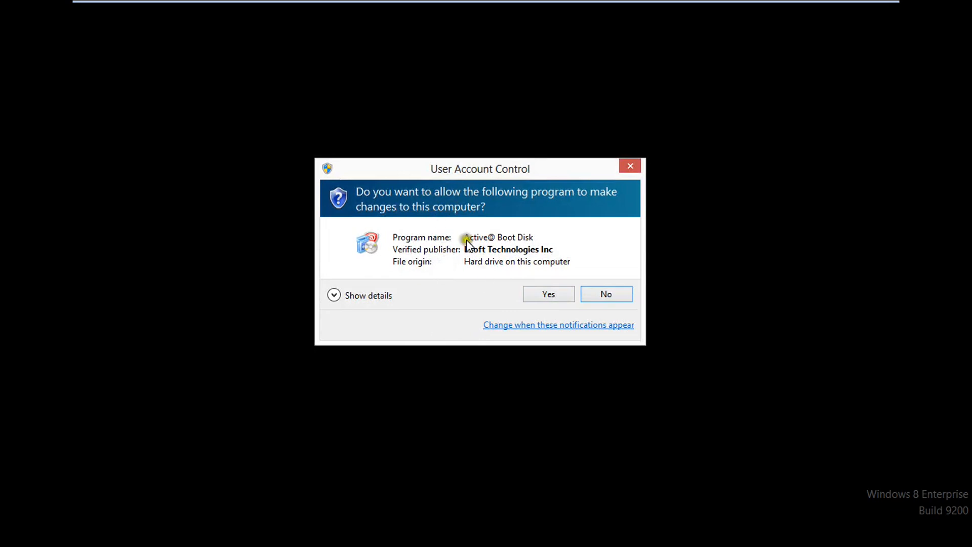
left_click(540, 293)
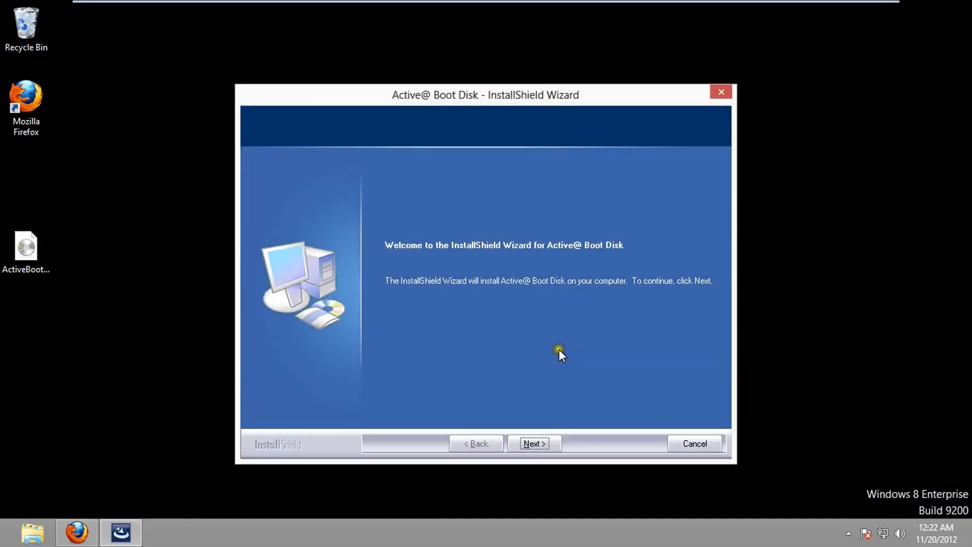
- Continue past the installer's welcome page and accept the terms of the license agreement
left_click(550, 448)
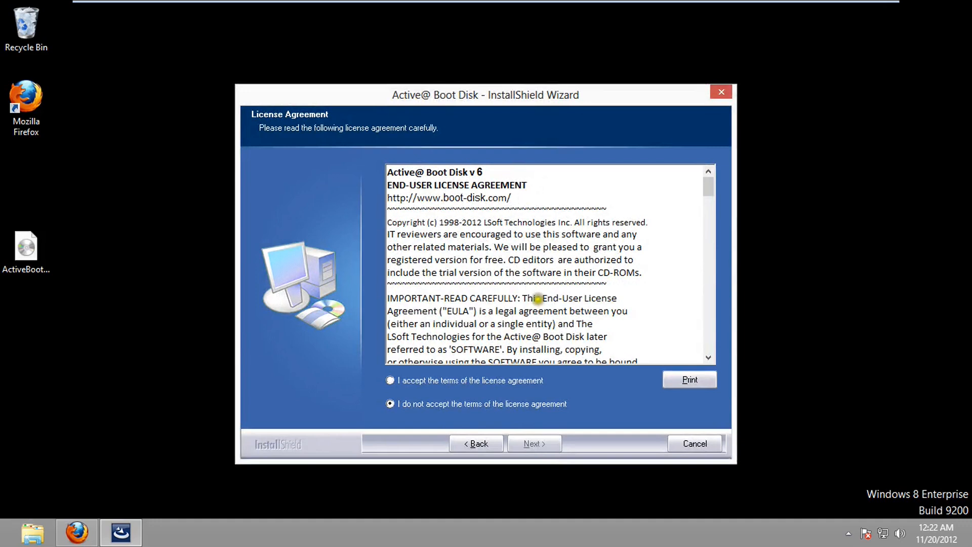
mouse_move(711, 188)
left_mouse_down()
mouse_move(715, 320)
mouse_move(712, 177)
left_mouse_up()
left_click(432, 381)
left_click(531, 444)
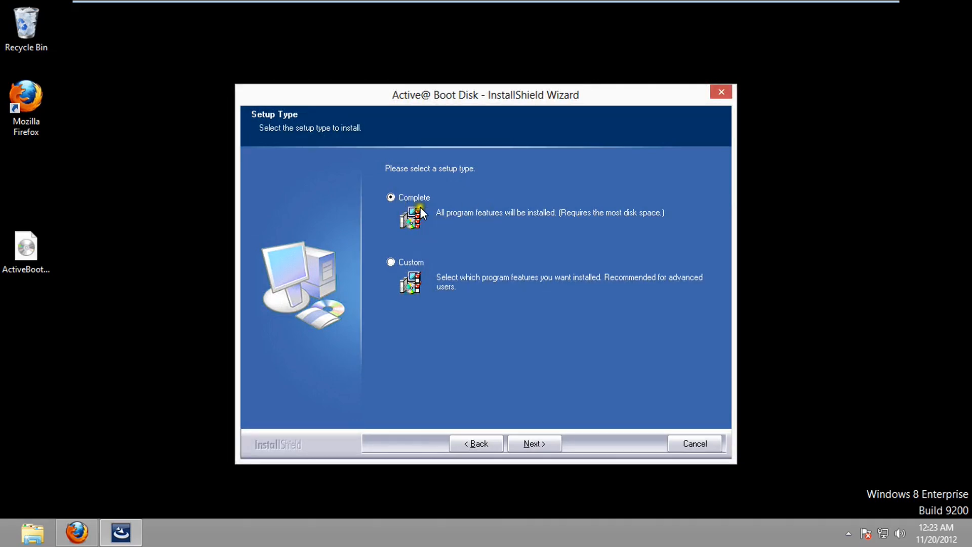
- Install Active@ Boot Disk with the Complete setup type and finish with the Boot Disk Creator set to launch
left_click(542, 445)
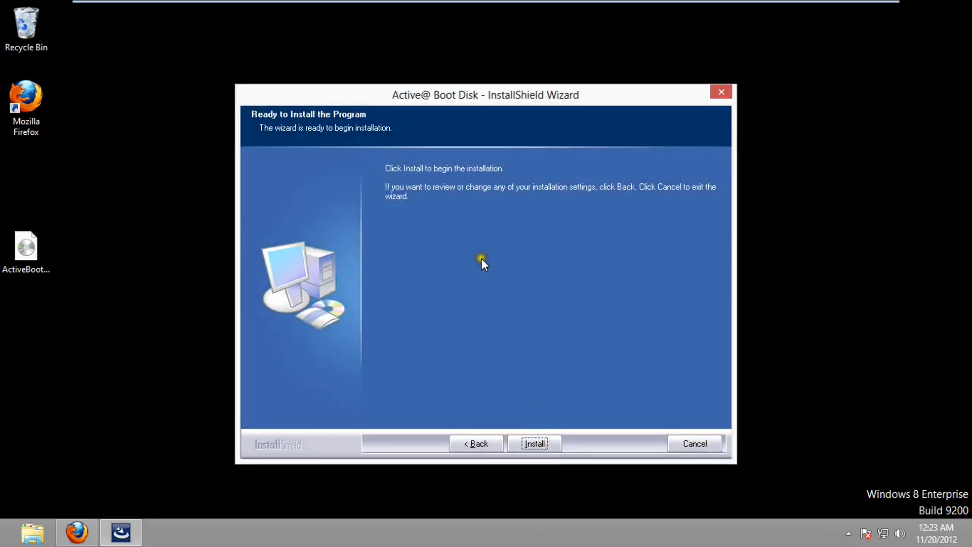
left_click(529, 440)
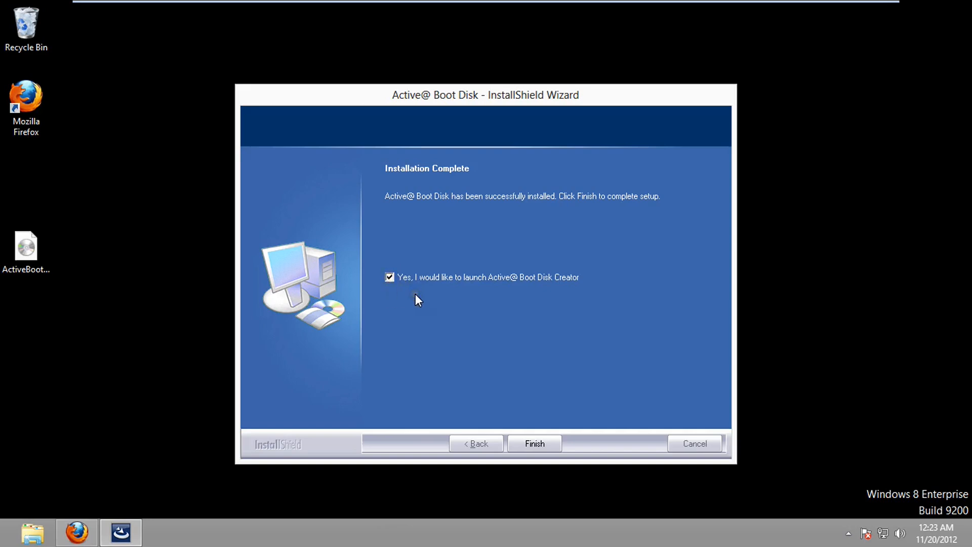
left_click(534, 443)
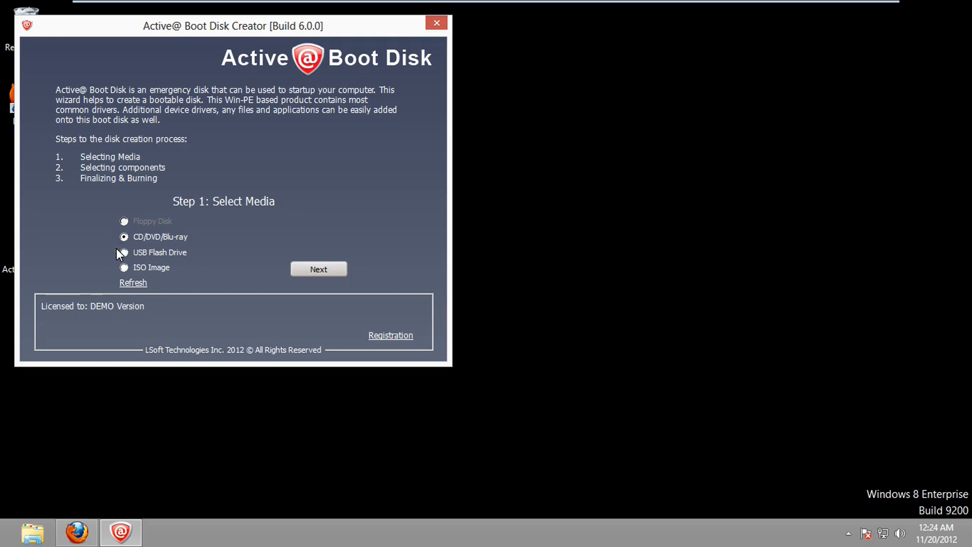
- Choose ISO Image as the boot disk media and Boot into Windows as the edition
left_click(122, 268)
left_click(299, 269)
left_click(307, 269)
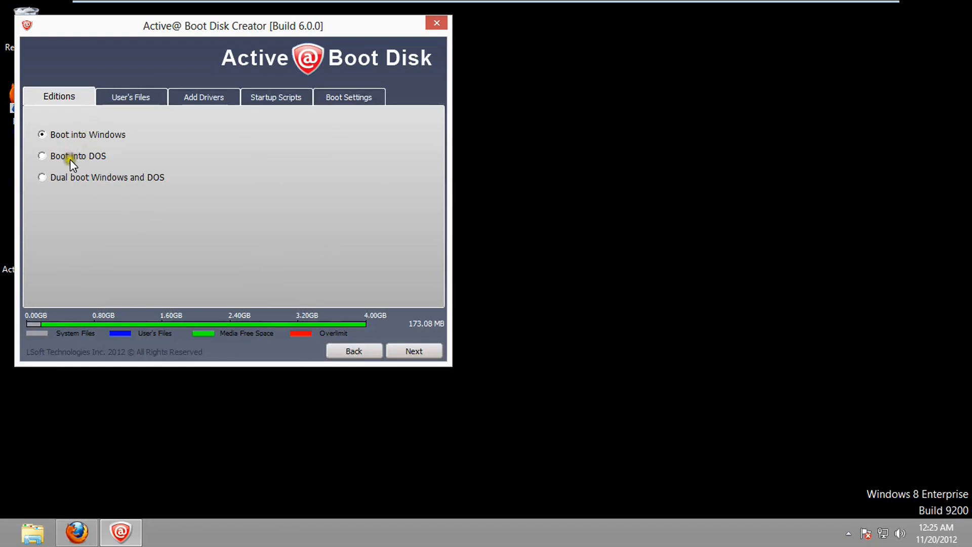
left_click(70, 177)
left_click(82, 137)
left_click(83, 139)
- Review the boot disk's options for user's files, additional drivers and startup scripts
left_click(127, 94)
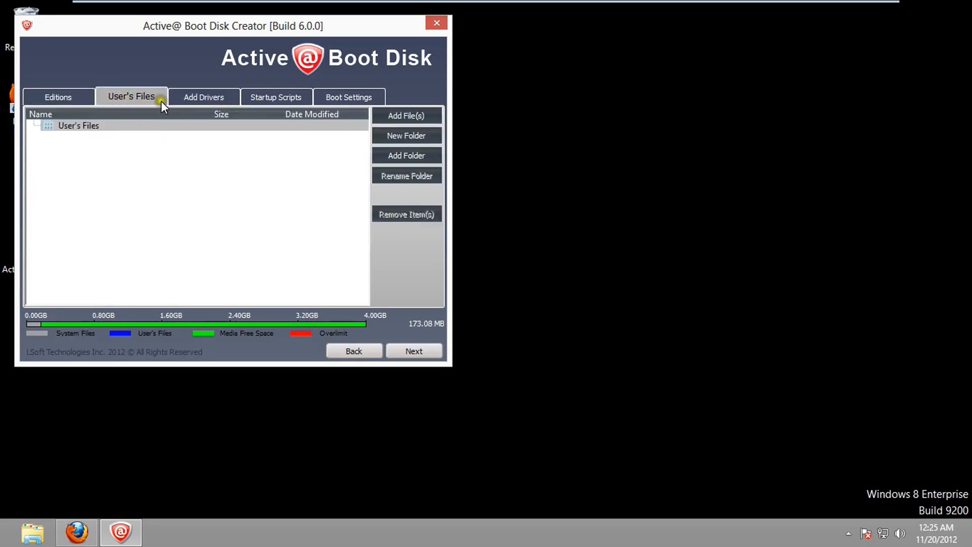
left_click(182, 100)
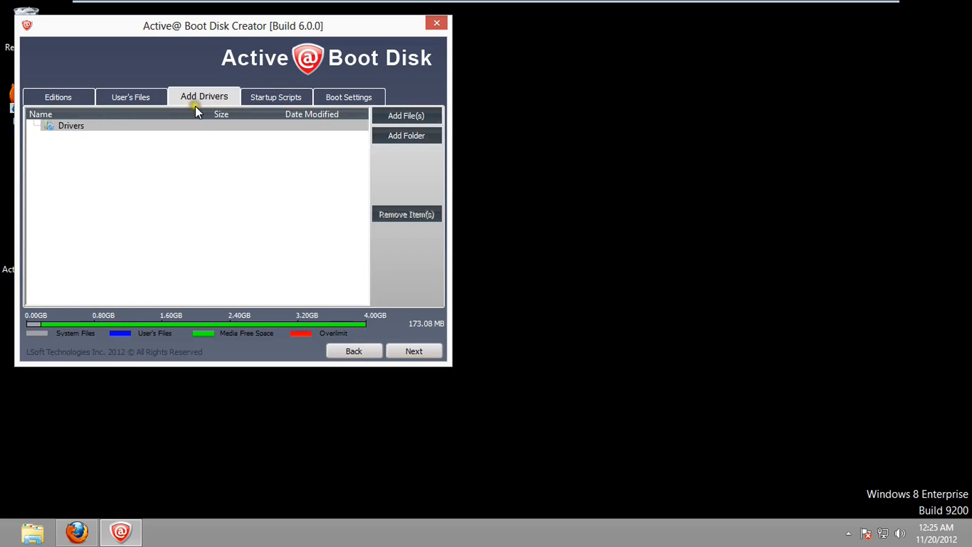
left_click(270, 89)
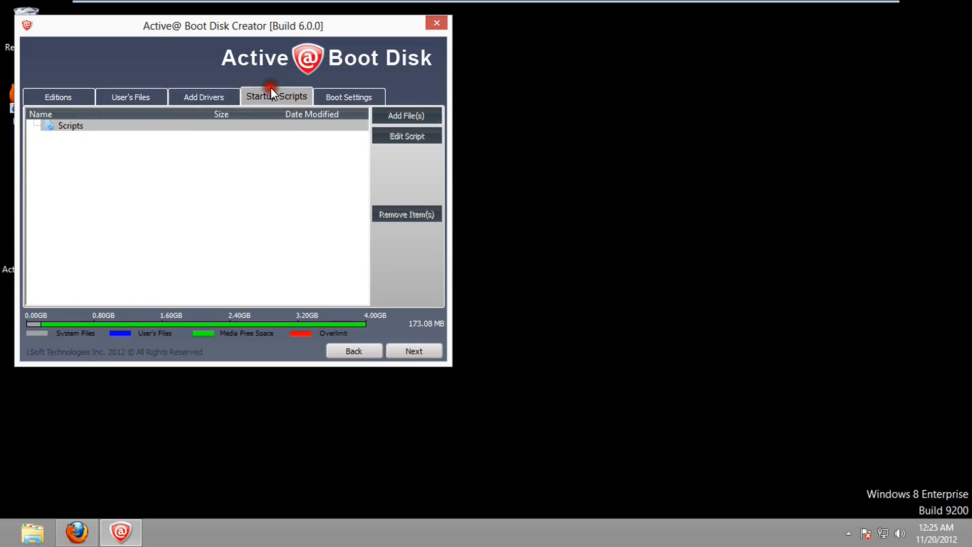
- In the boot settings, leave additional language support at None, set Network to On and continue to the summary
left_click(326, 101)
left_click(195, 283)
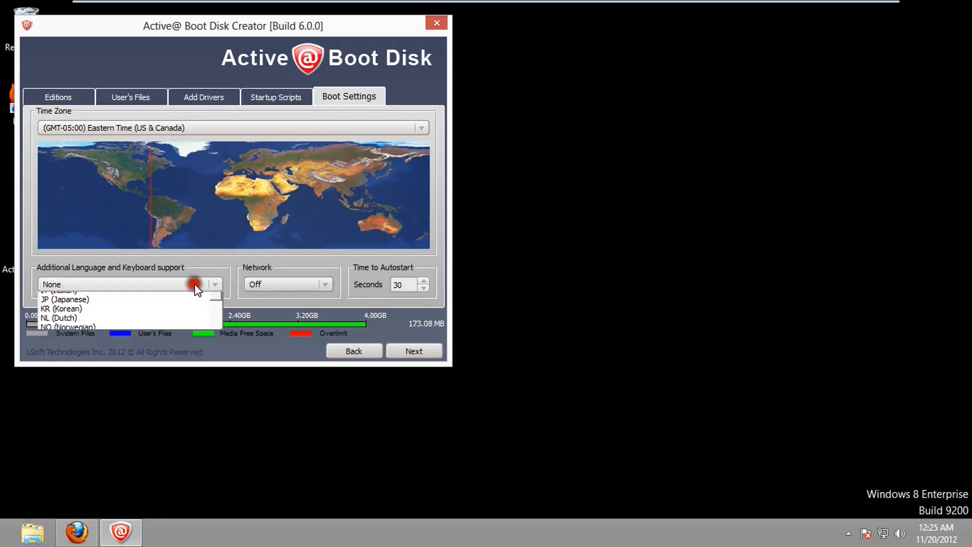
mouse_move(216, 310)
left_mouse_down()
mouse_move(217, 365)
mouse_move(214, 317)
left_mouse_up()
scroll(133, 313, "down", 2)
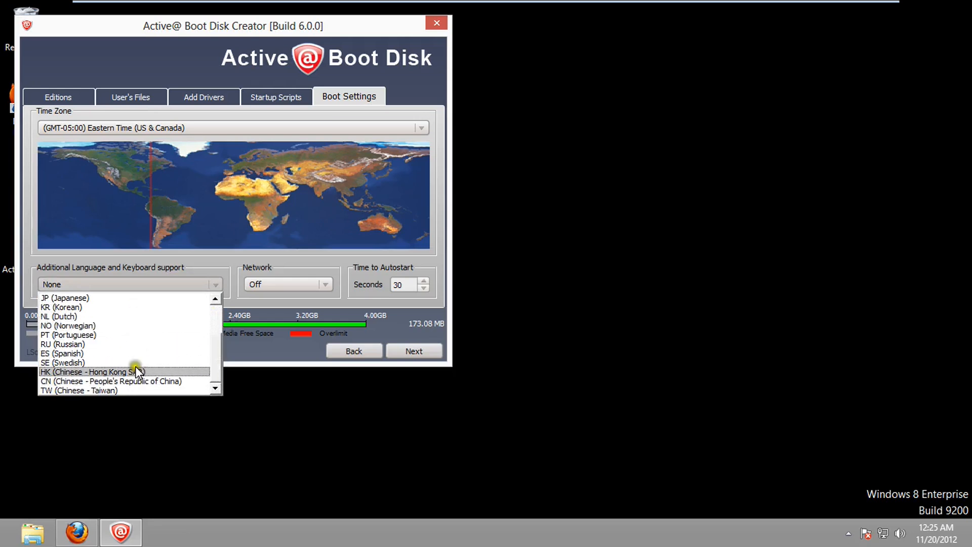
left_click(216, 285)
left_click(281, 289)
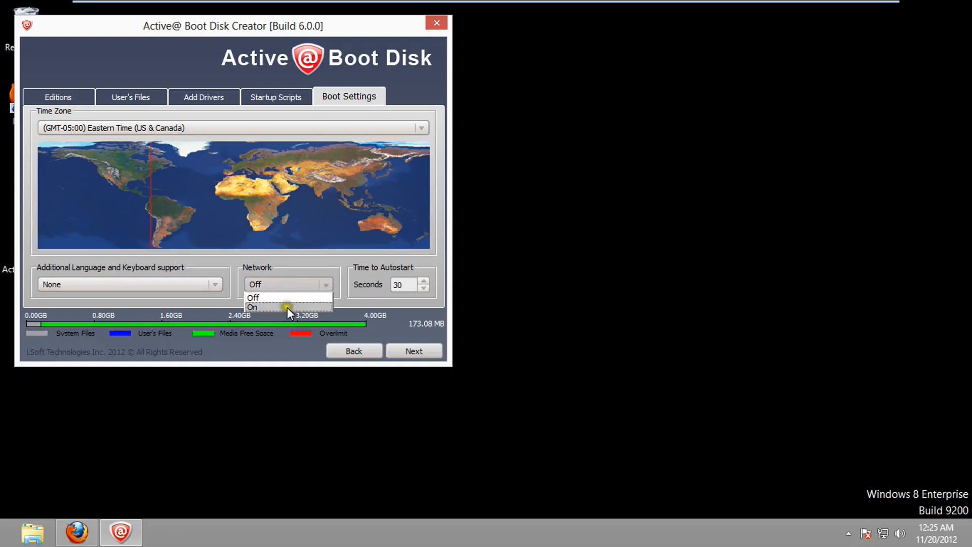
left_click(286, 307)
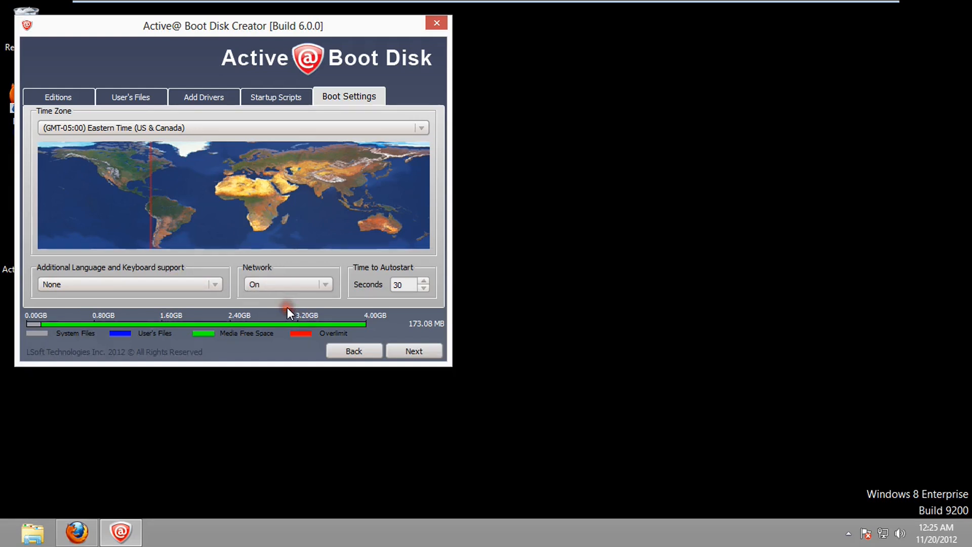
left_click(405, 284)
left_click(410, 350)
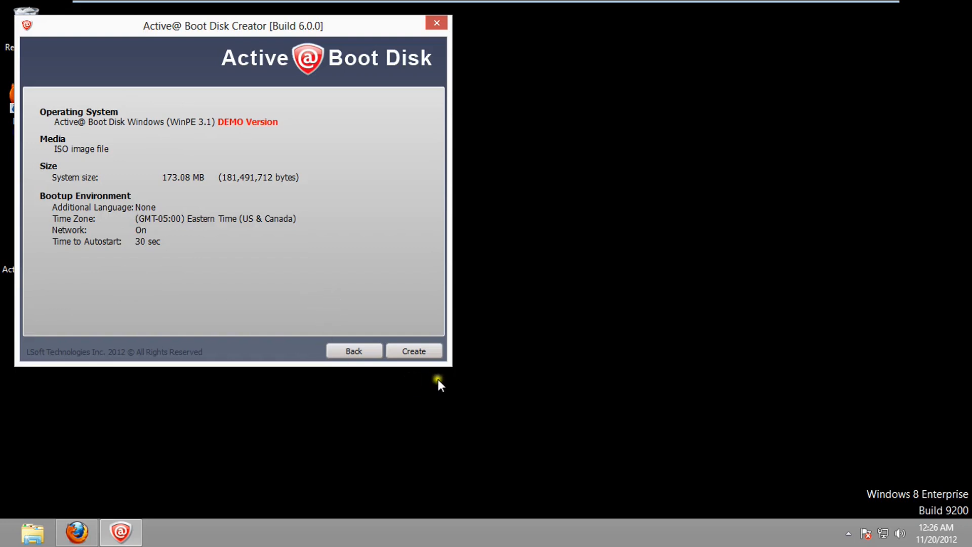
- Create the boot disk ISO image, save it to the desktop as ActiveBootDisk2 and dismiss the confirmation
left_click(437, 350)
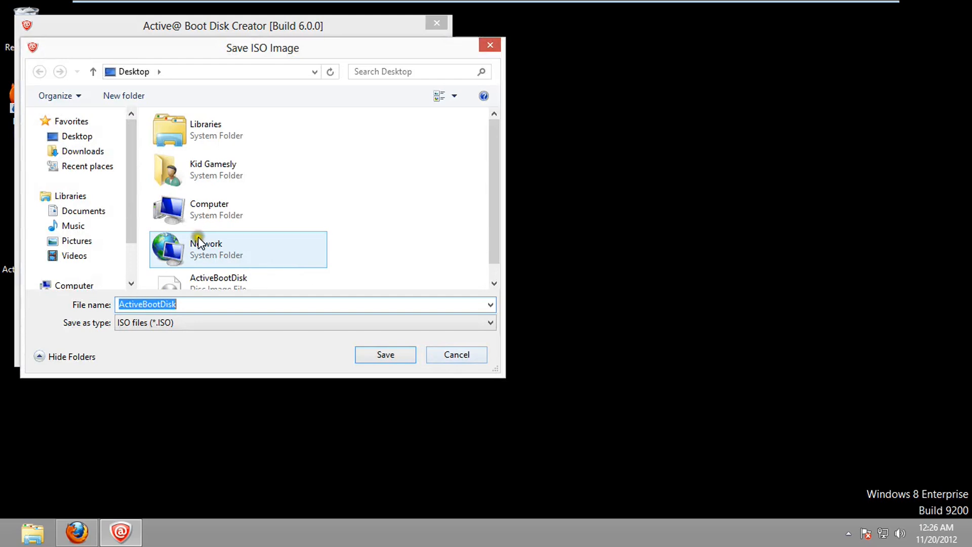
left_click_drag(487, 183, 495, 284)
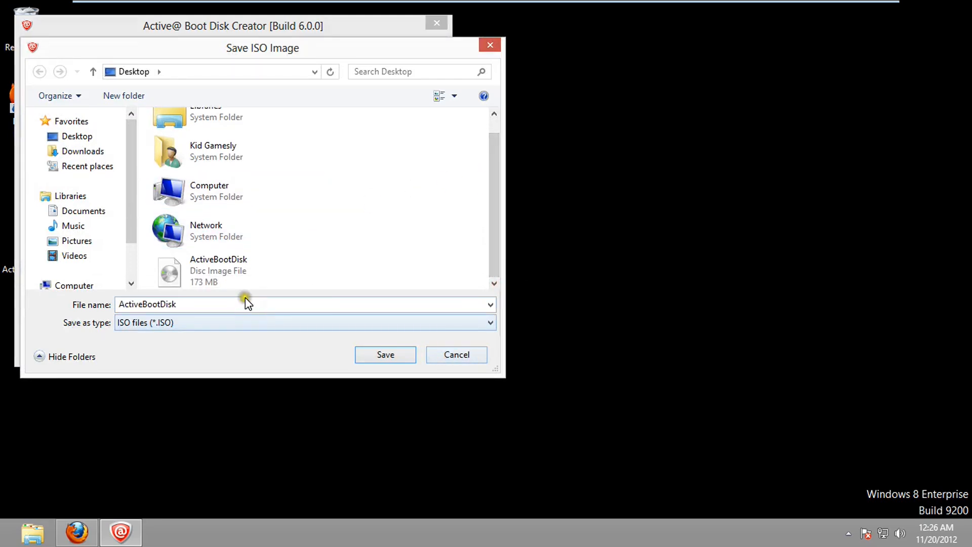
left_click(314, 303)
left_click(315, 303)
type("2")
key("Return")
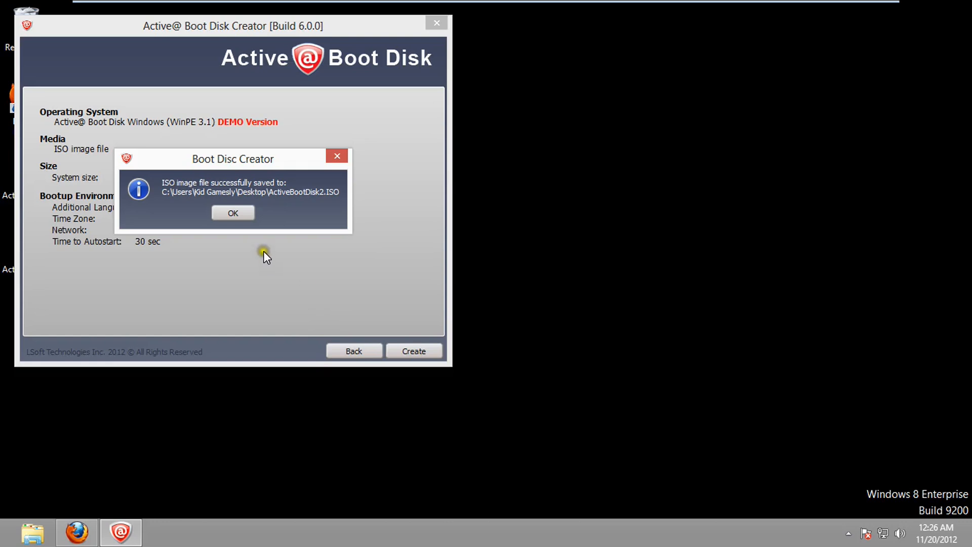
left_click(232, 213)
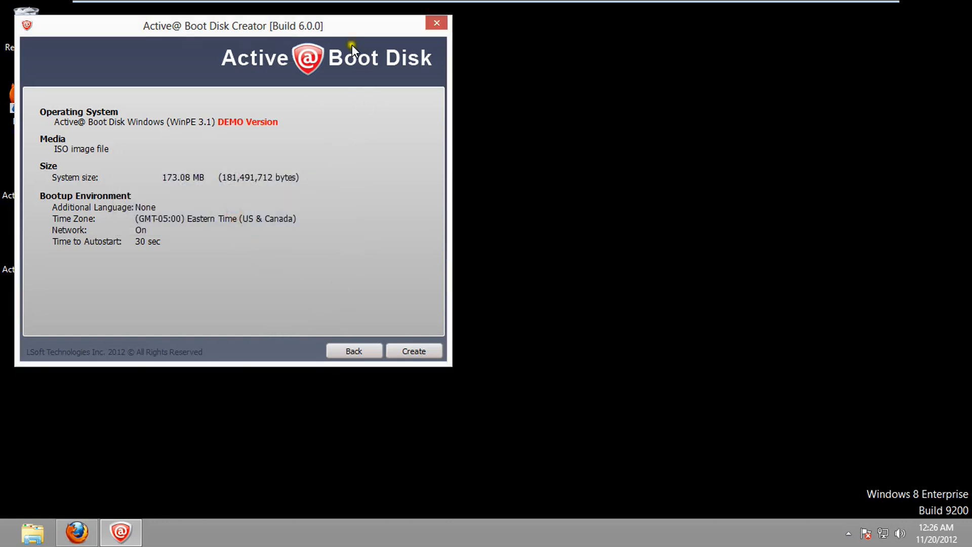
- Close the Boot Disk Creator and move the setup file back into the column of icons beside the ISO file
left_click(441, 23)
left_click_drag(382, 244, 31, 310)
left_click(28, 248)
left_click_drag(28, 159, 62, 171)
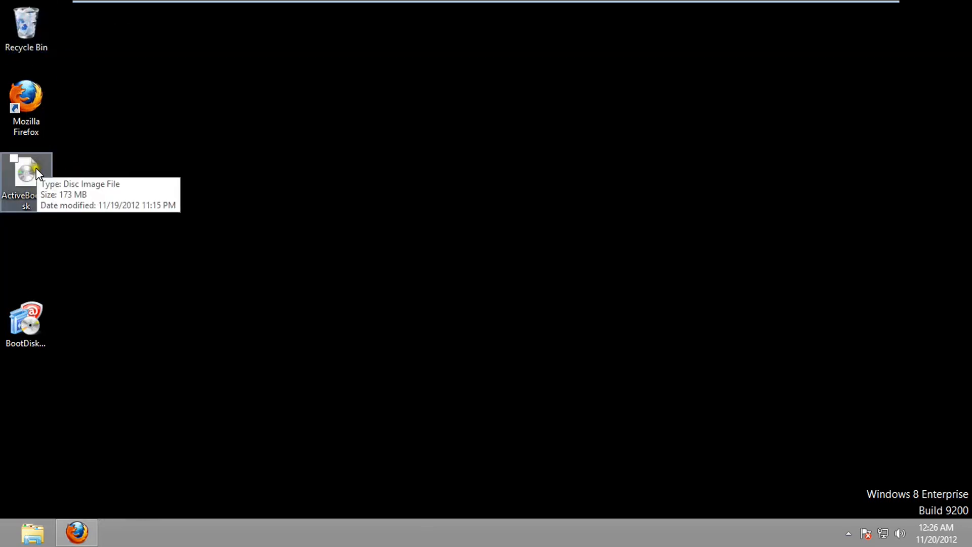
- Restart the computer from the Windows shutdown options so that it boots from the boot disk
left_click(97, 165)
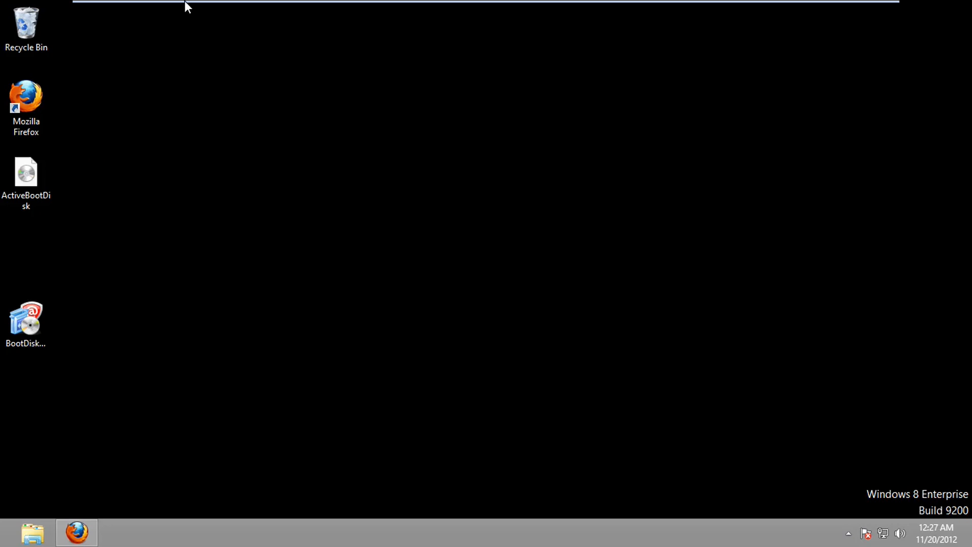
mouse_move(185, 1)
key("alt+F4")
key("Up")
key("Up")
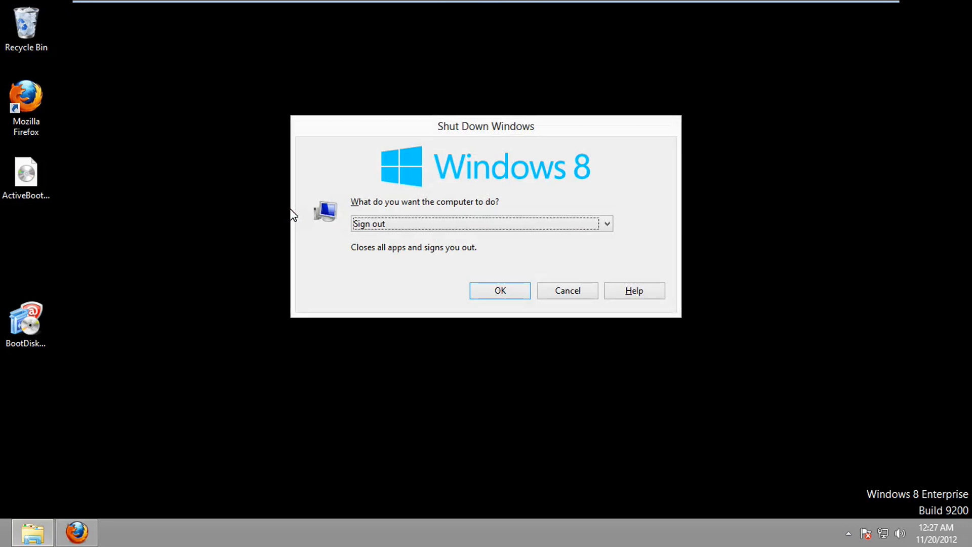
key("Down")
key("Down")
key("Down")
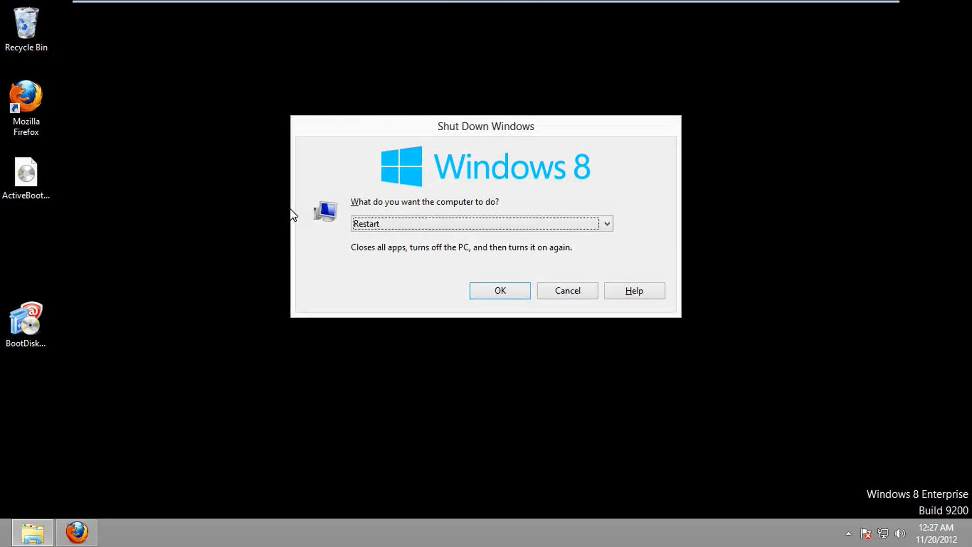
key("Return")
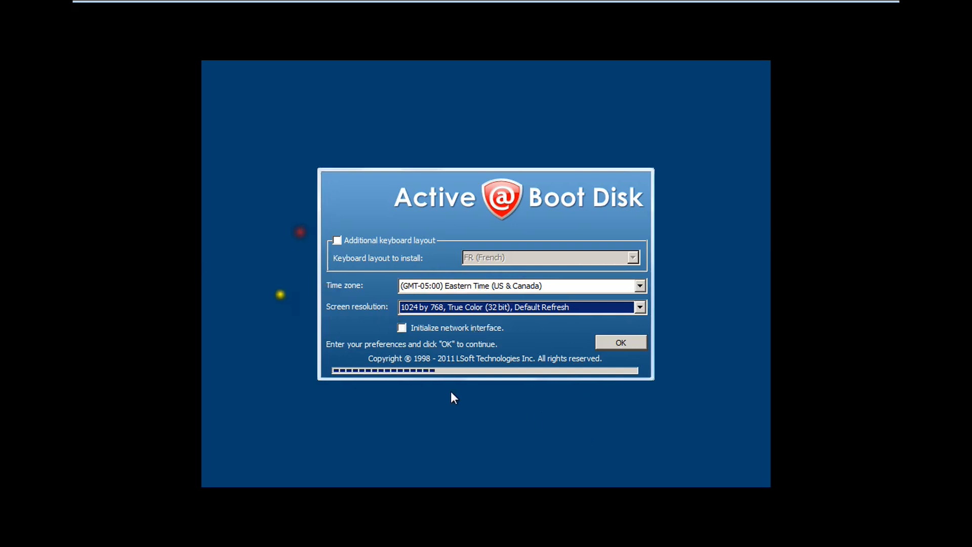
- Enable network interface initialization in the boot disk preferences and continue to its desktop with the other settings at their defaults
left_click(402, 328)
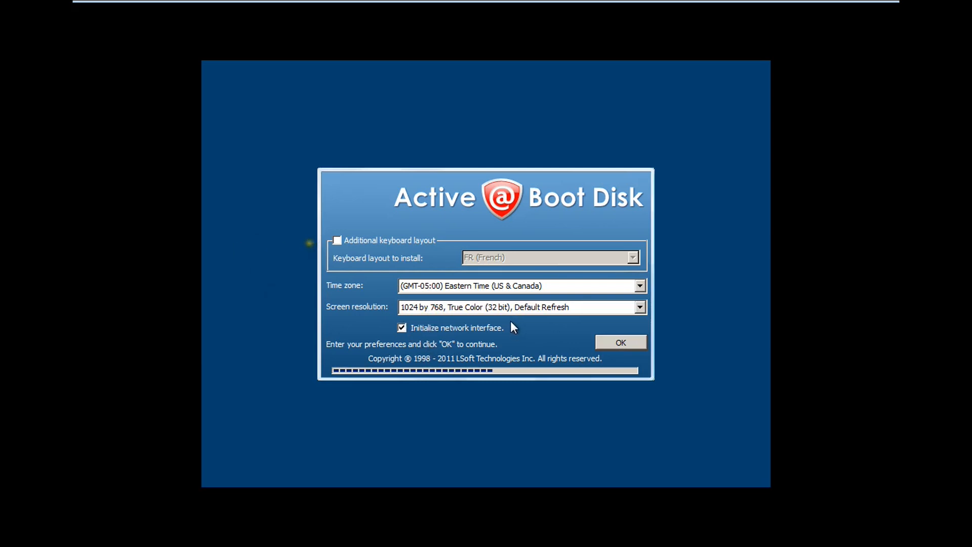
left_click(611, 344)
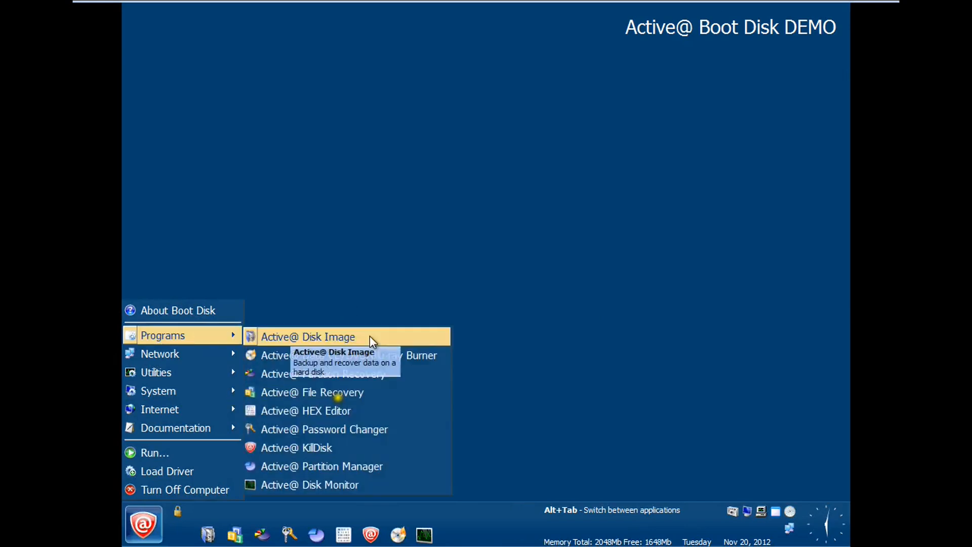
left_click(447, 275)
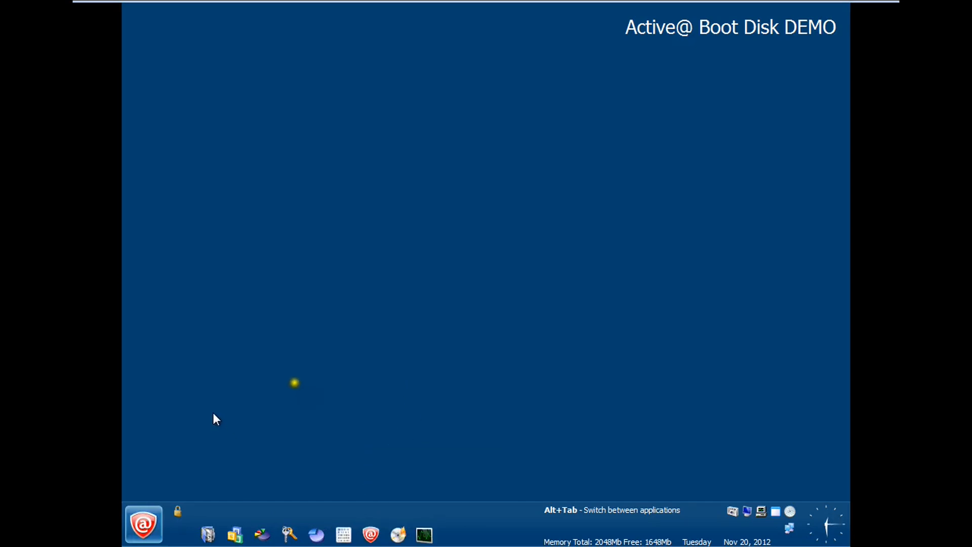
- Launch Active@ Disk Image from the boot disk's programs and continue with the unregistered evaluation copy
left_click(146, 539)
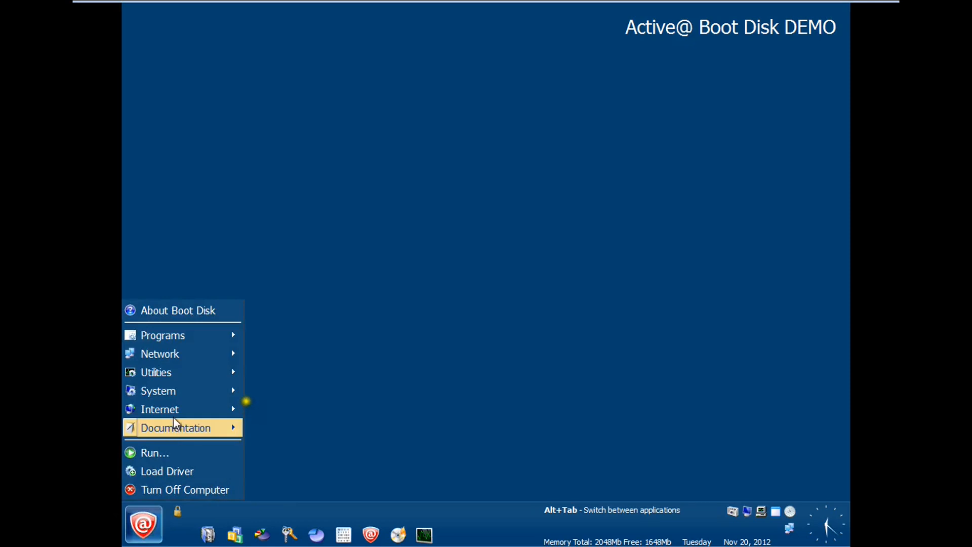
mouse_move(190, 337)
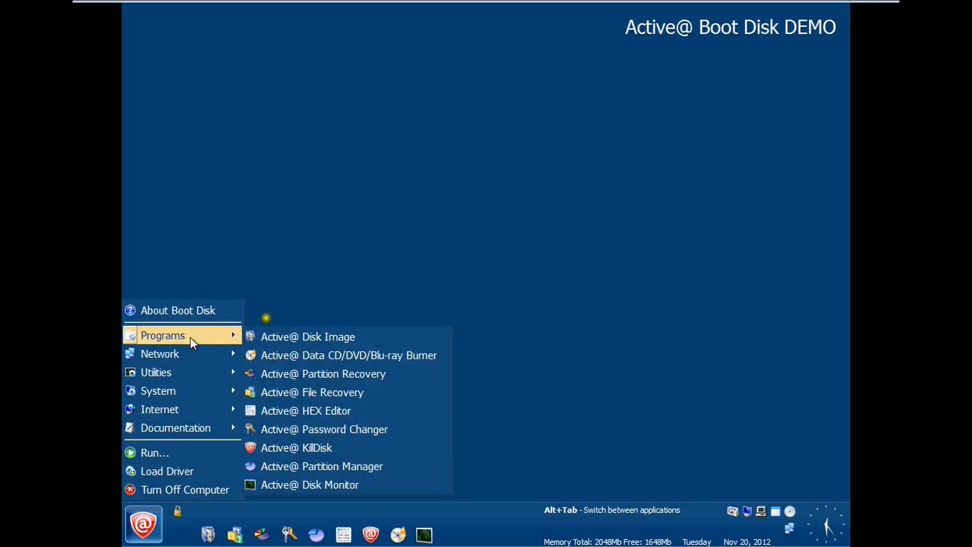
left_click(279, 338)
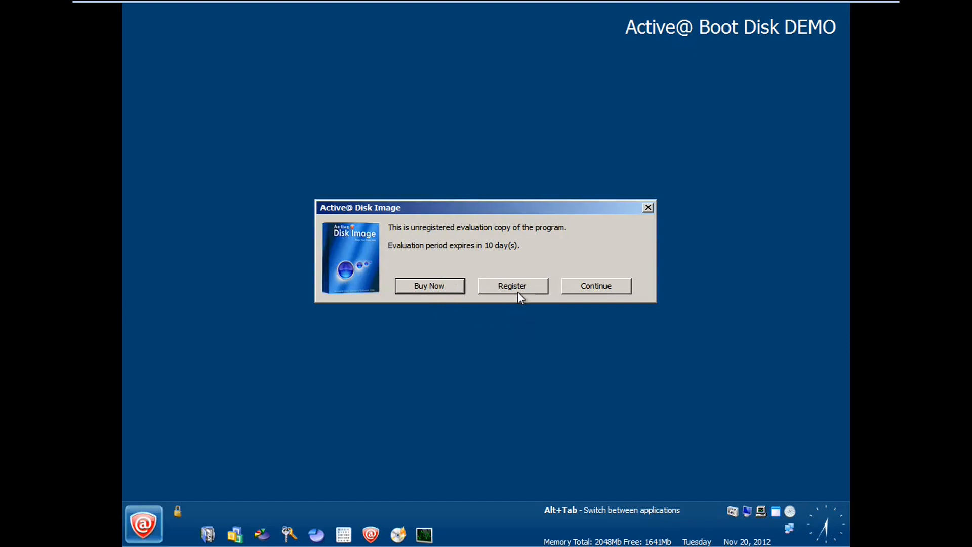
left_click(582, 291)
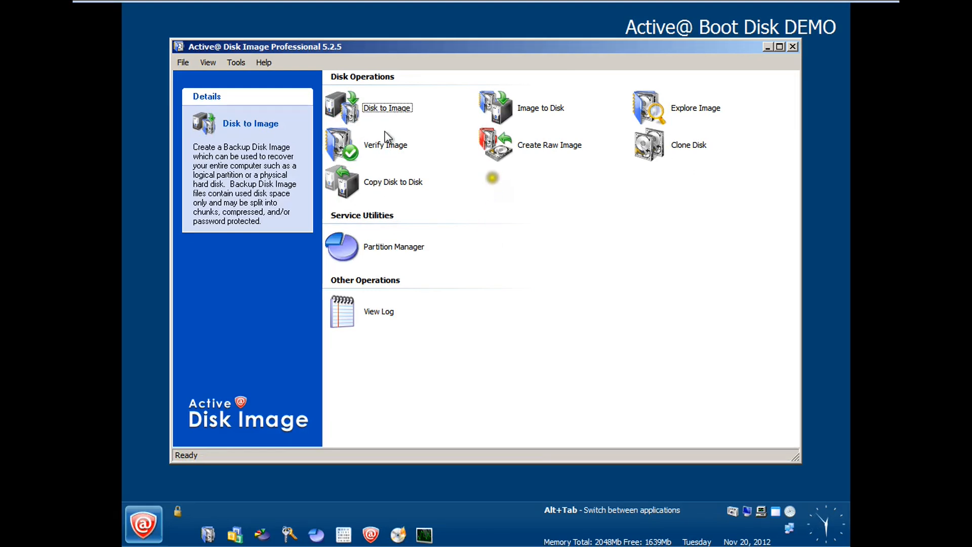
- Start the Disk to Image wizard and continue with Full backup as the backup type
left_click(354, 120)
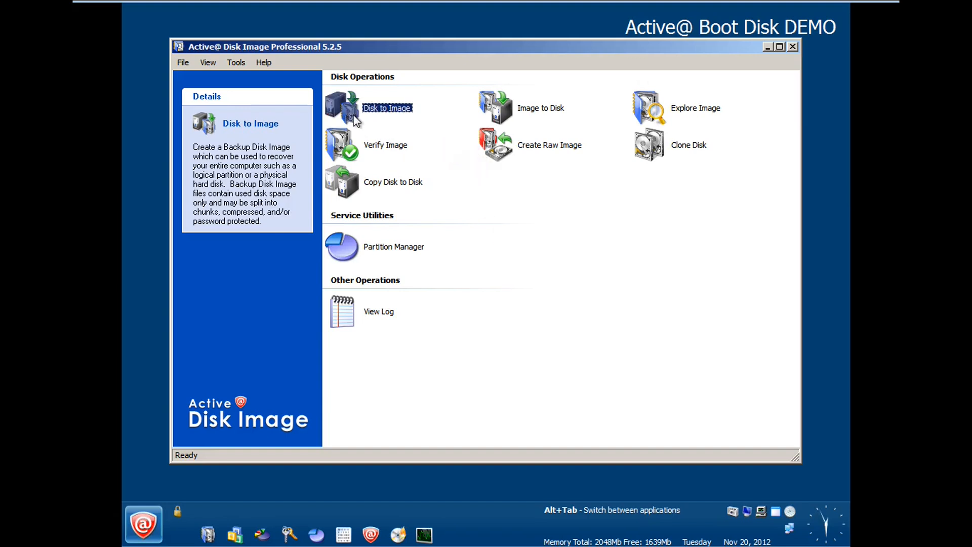
double_click(354, 120)
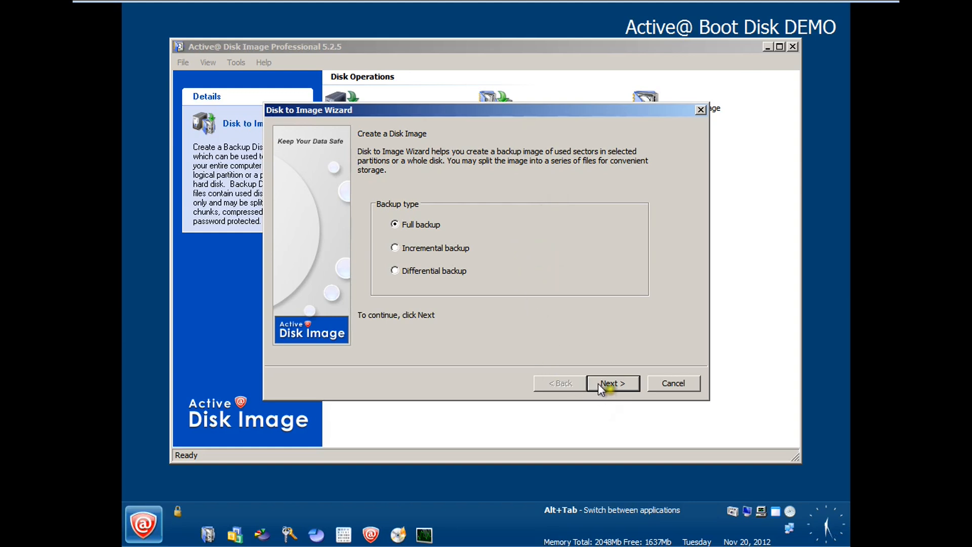
left_click(627, 384)
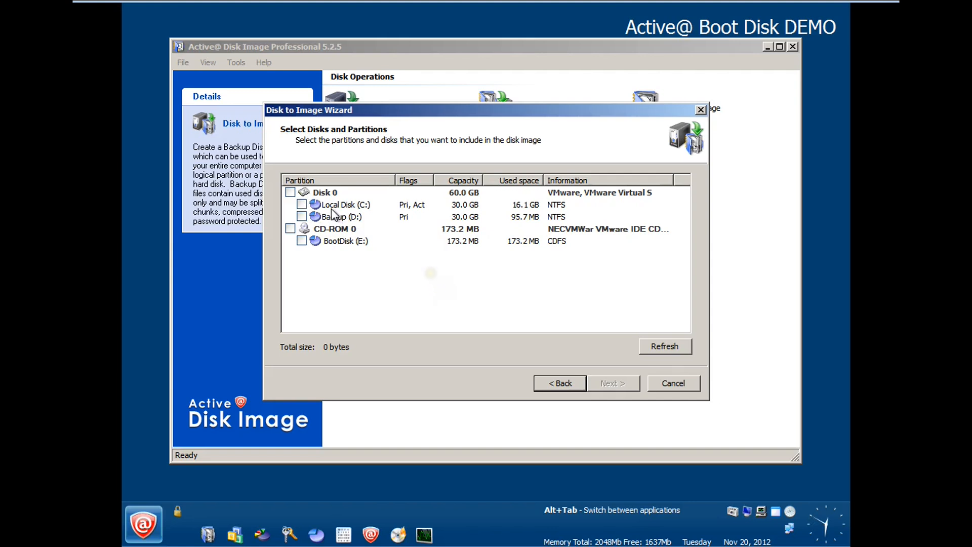
- Include only the Local Disk (C:) partition of Disk 0 in the disk image and continue to the backup location
left_click(291, 192)
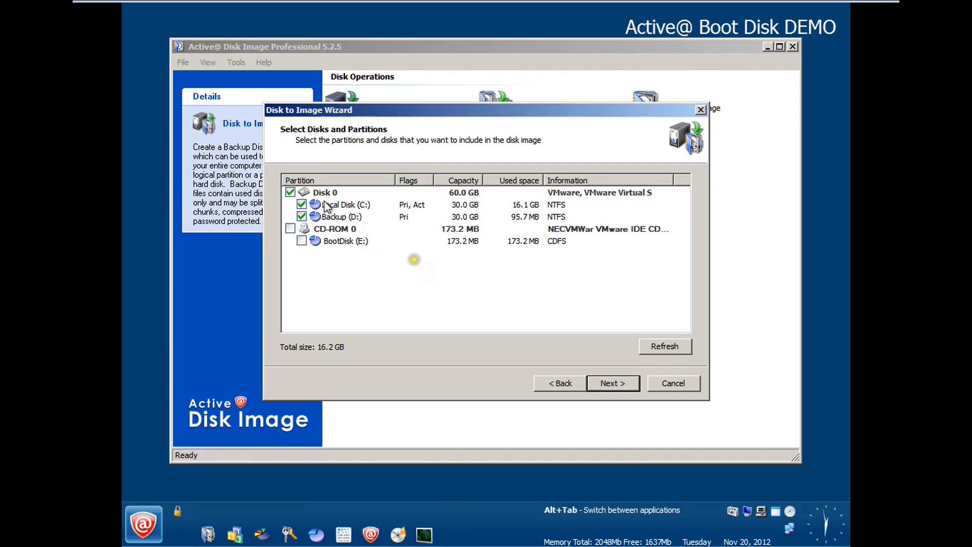
left_click(291, 193)
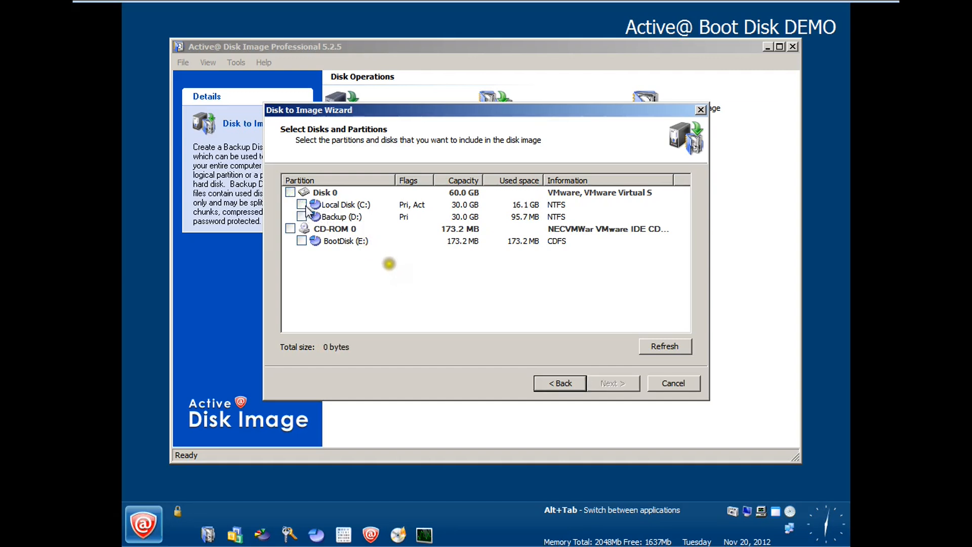
left_click(302, 205)
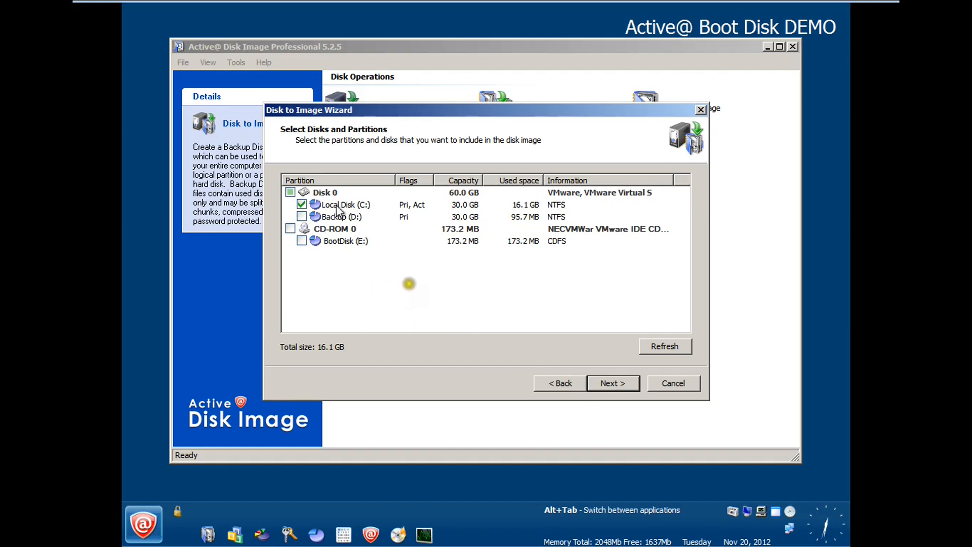
left_click(606, 384)
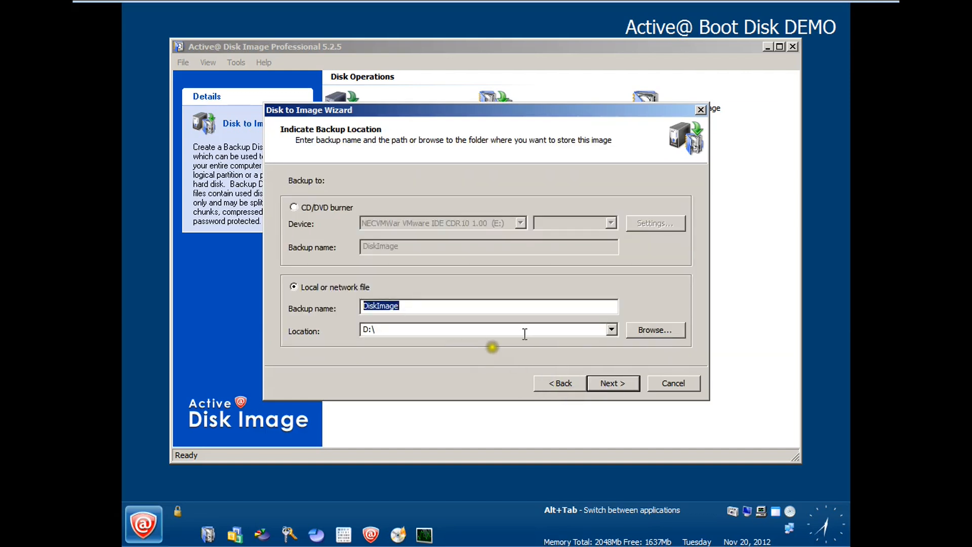
- Create a folder named Win8 Backup on the Backup (D:) drive and set it as the backup location
left_click(640, 332)
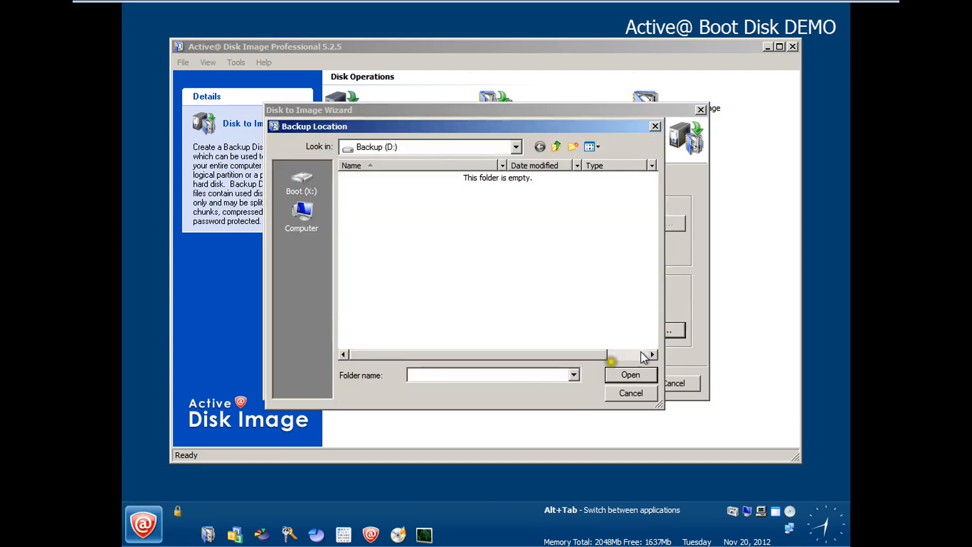
left_click(467, 149)
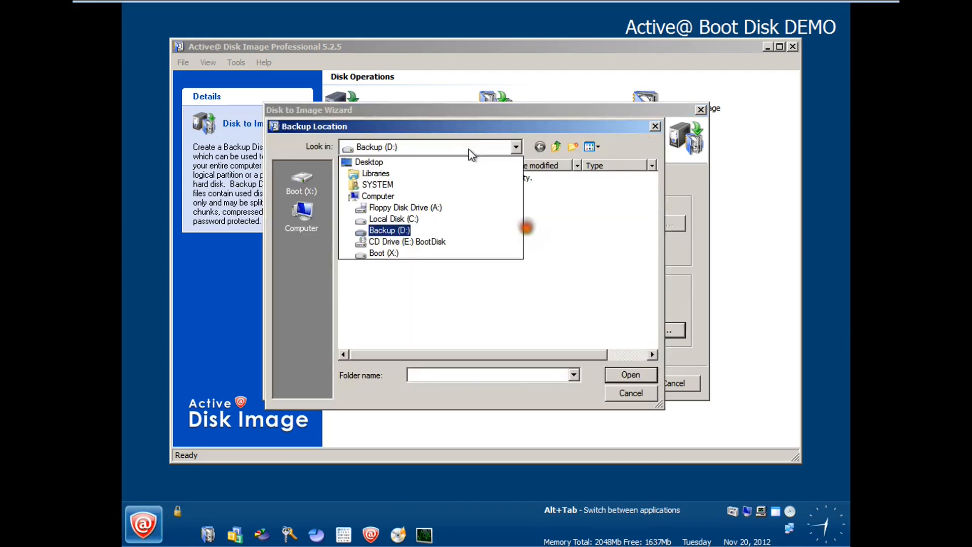
left_click(475, 232)
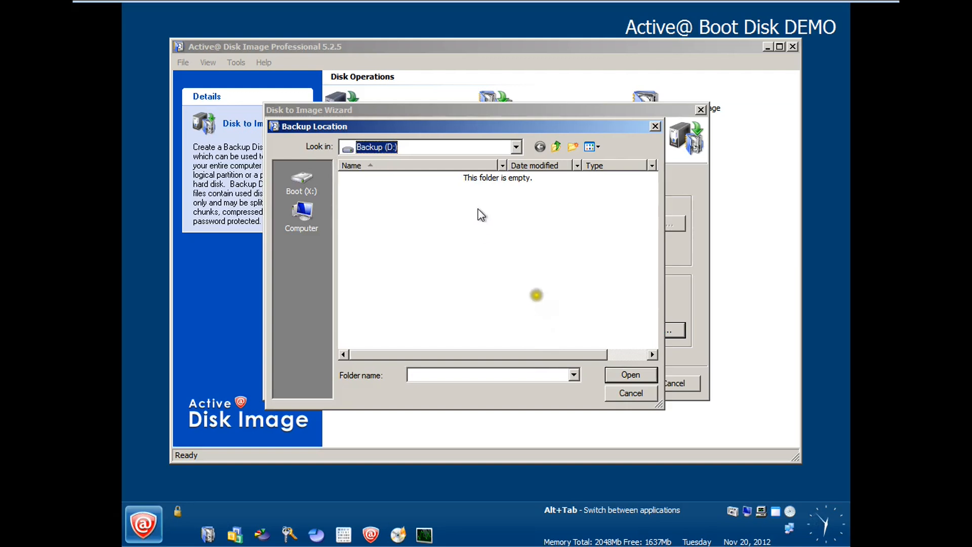
left_click(478, 208)
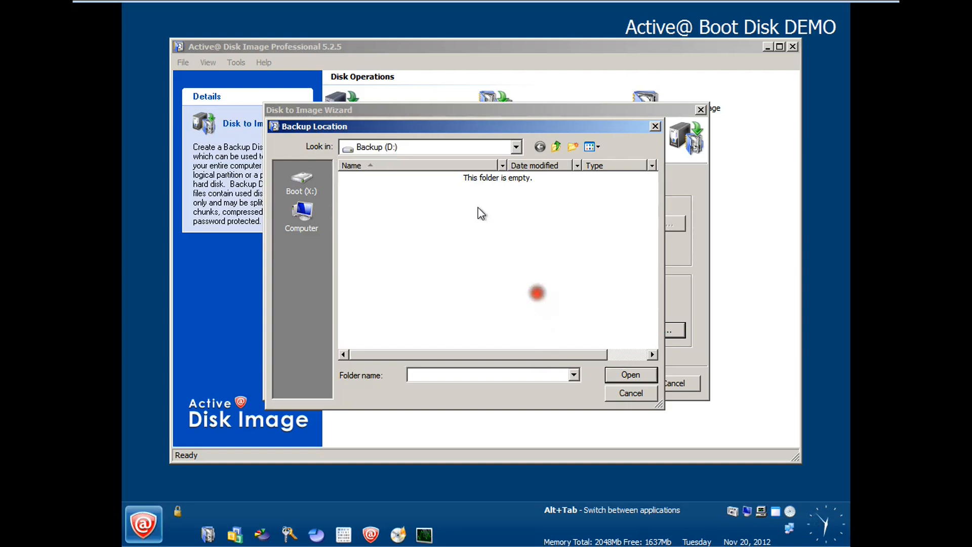
left_click(573, 147)
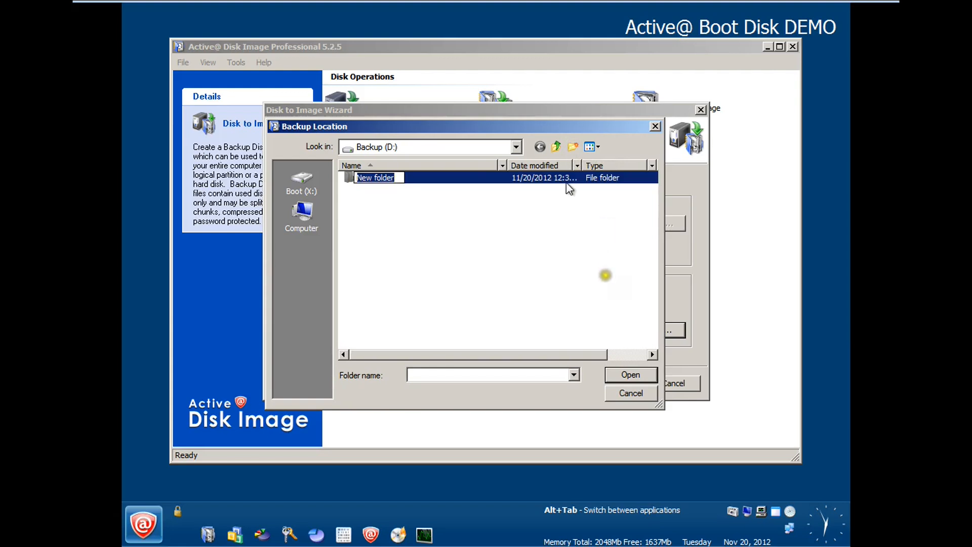
type("Win8 Backup")
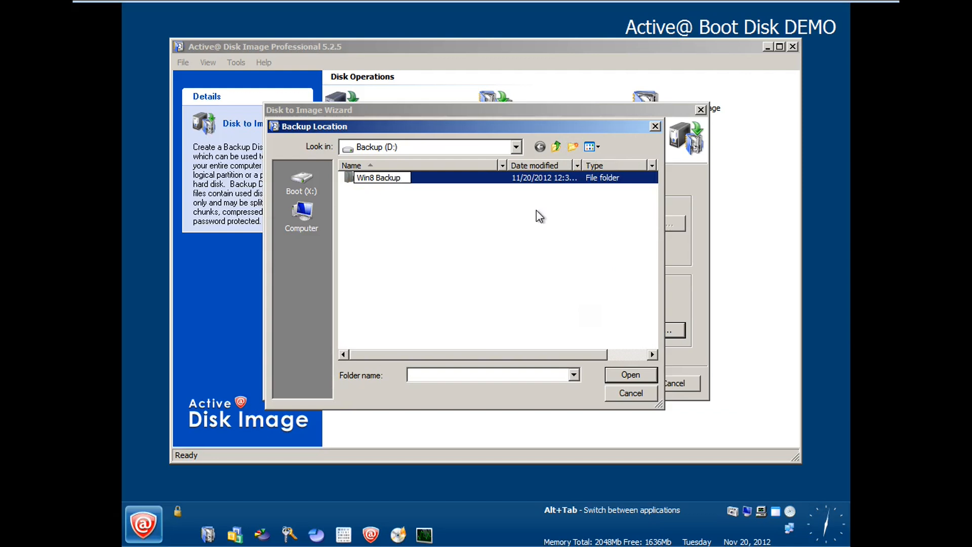
key("Return")
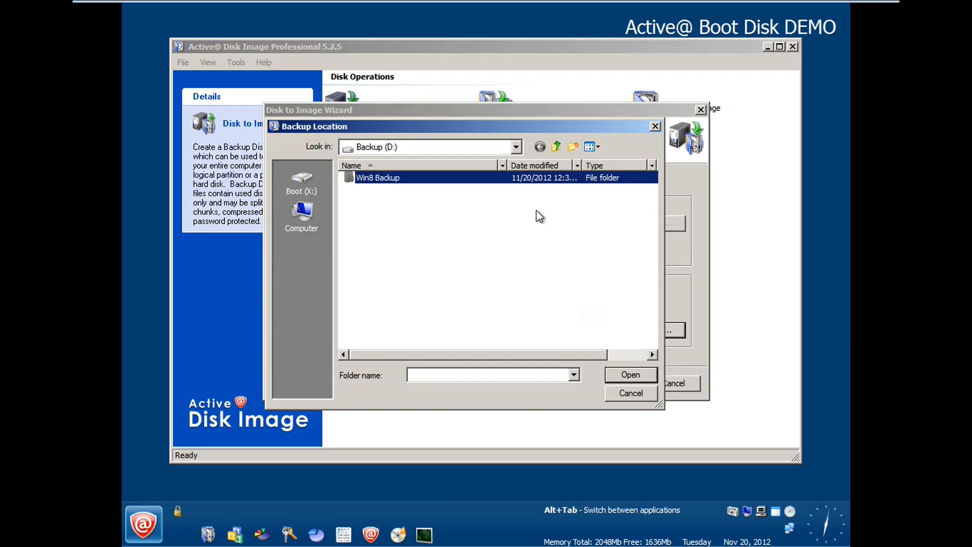
left_click(655, 380)
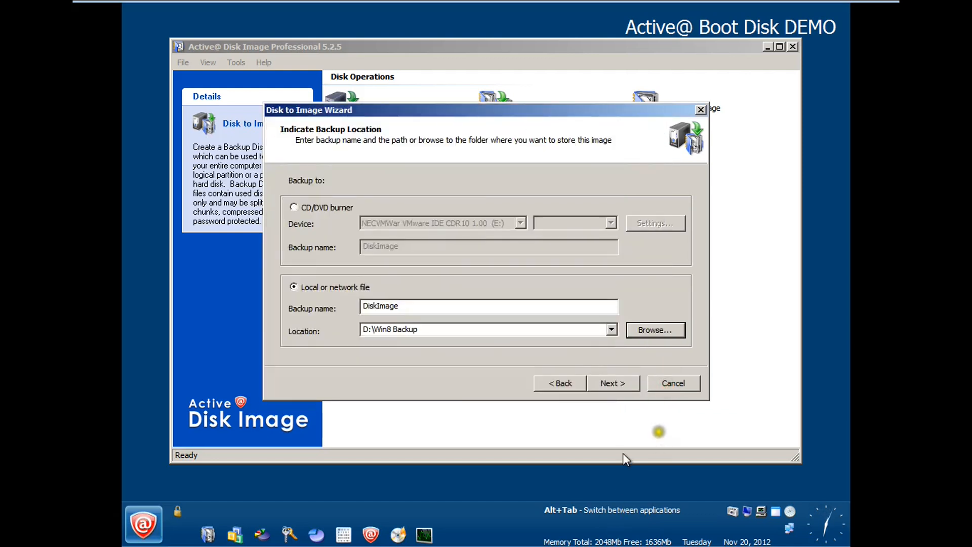
- Name the backup Win8_11_20_2012 and continue to the image options
left_click_drag(405, 305, 345, 304)
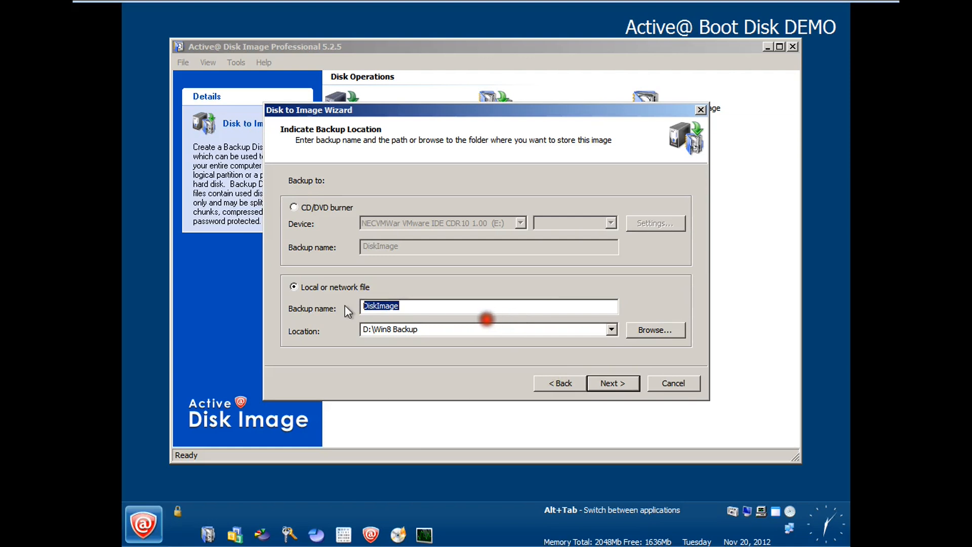
type("Win8_1")
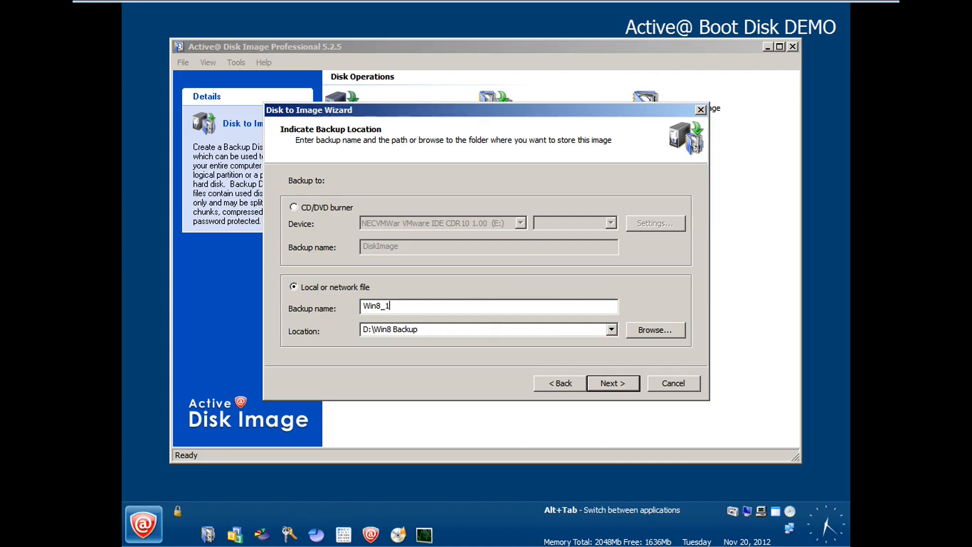
type("20_2012")
left_click(626, 389)
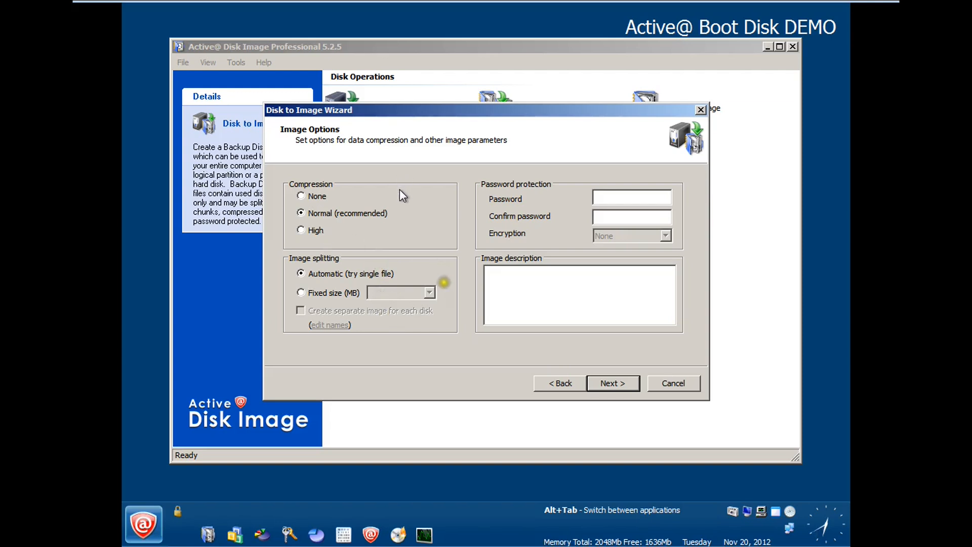
left_click(614, 199)
left_click(613, 213)
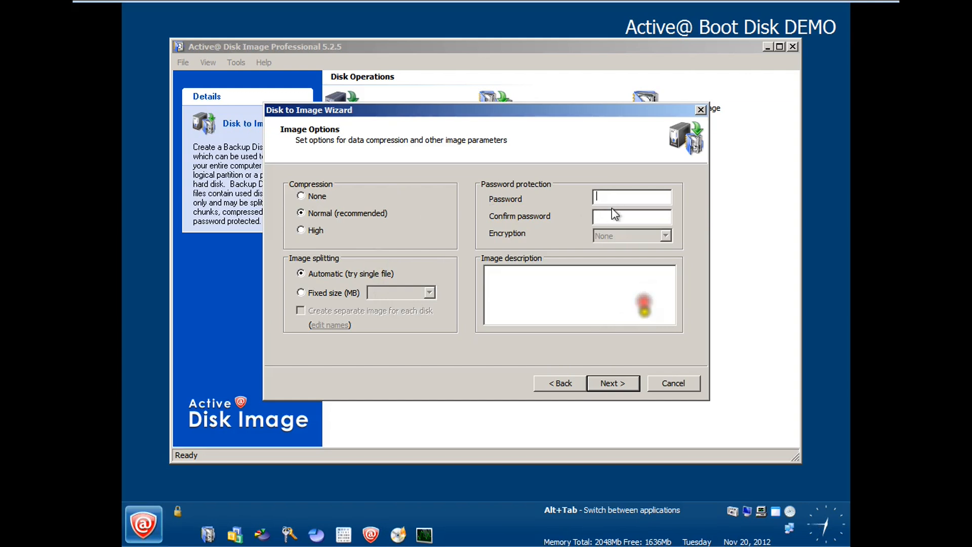
left_click(612, 198)
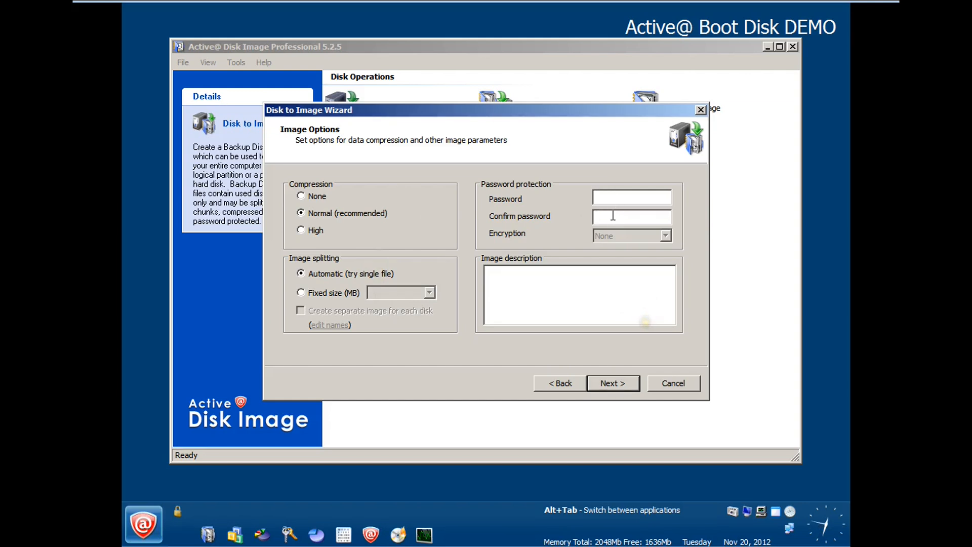
left_click(613, 216)
left_click(613, 198)
left_click(614, 215)
left_click(614, 199)
left_click(615, 201)
left_click(614, 215)
left_click(614, 199)
left_click(615, 215)
left_click(615, 198)
- Accept normal compression, automatic splitting and no password, and proceed to the confirmation without configuring another image
left_click(608, 383)
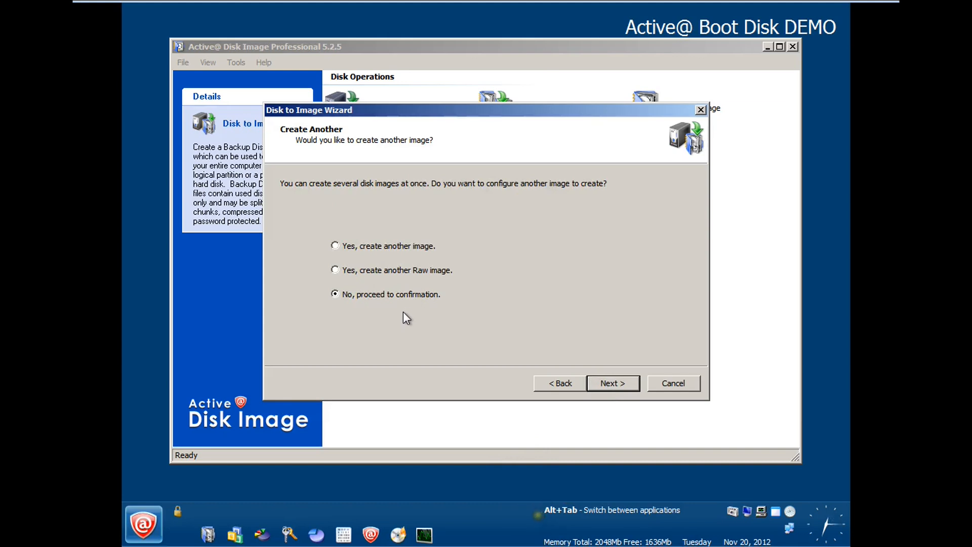
left_click(611, 379)
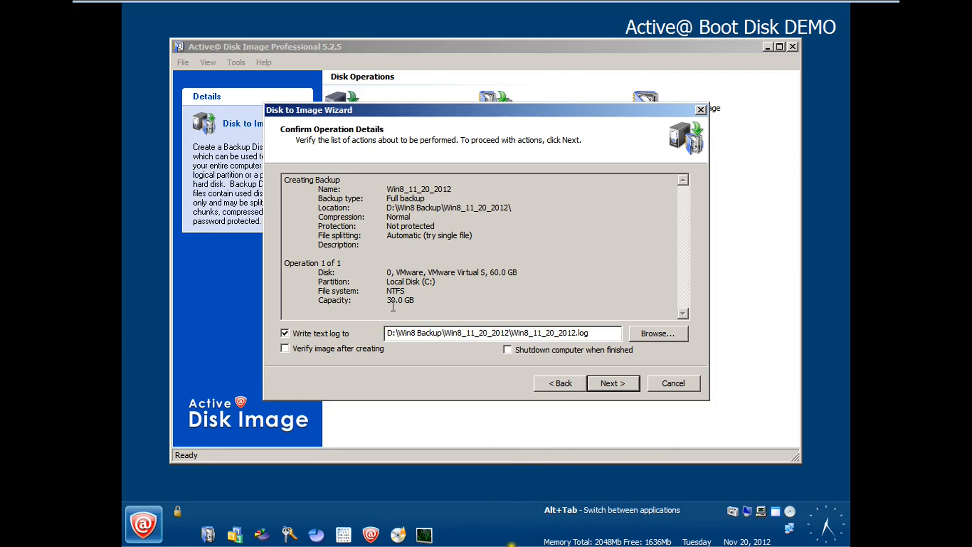
- Review the backup's capacity, location, type and name in the operation details, then start creating the image with the text log enabled
left_click_drag(415, 300, 386, 300)
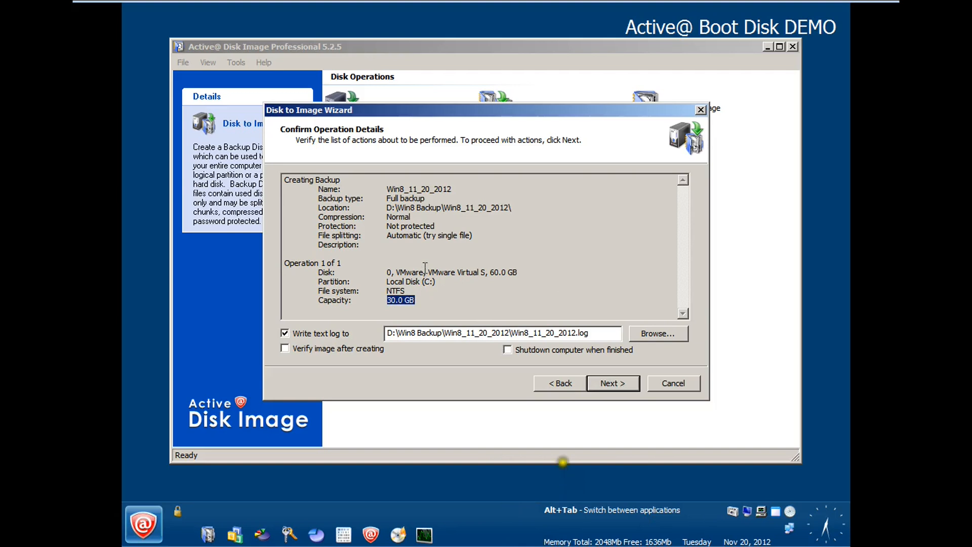
left_click_drag(387, 208, 512, 210)
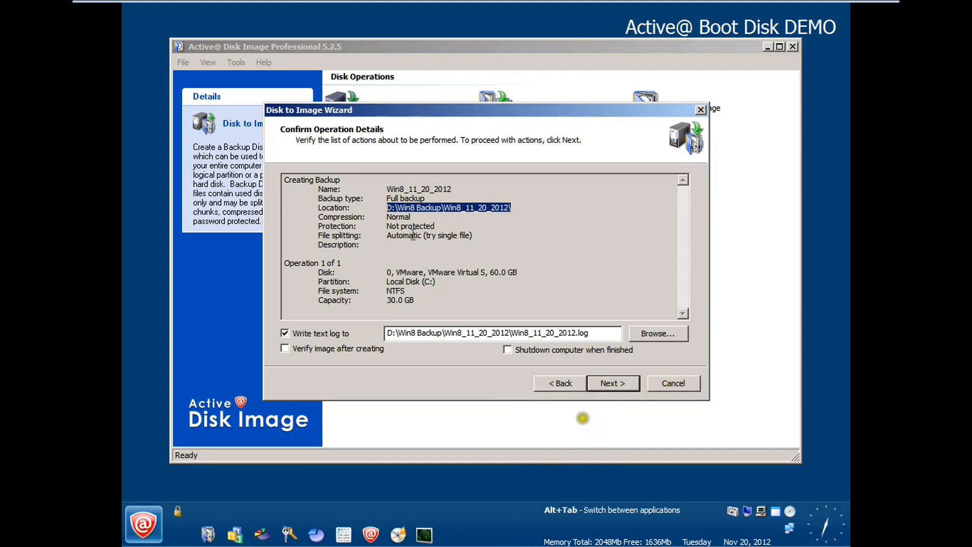
left_click_drag(426, 199, 382, 199)
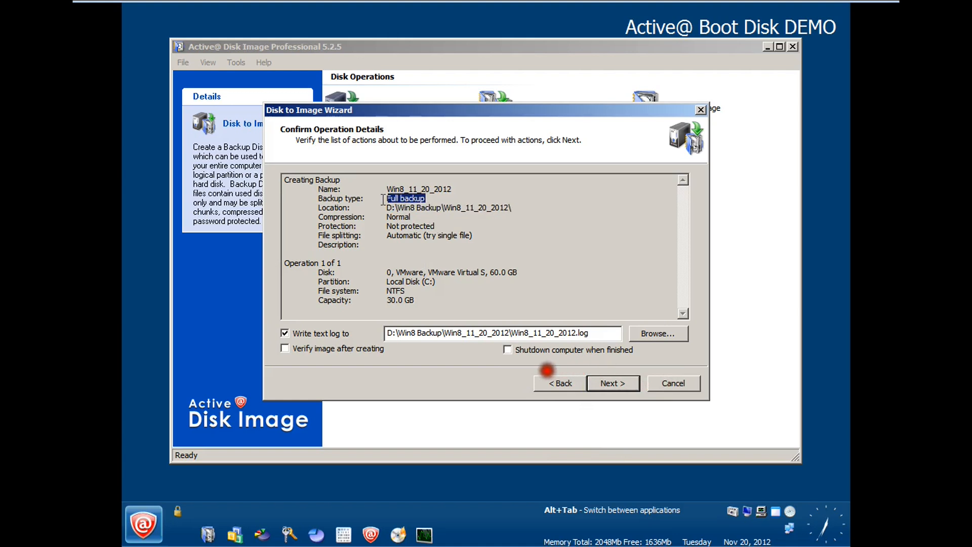
left_click_drag(454, 189, 376, 187)
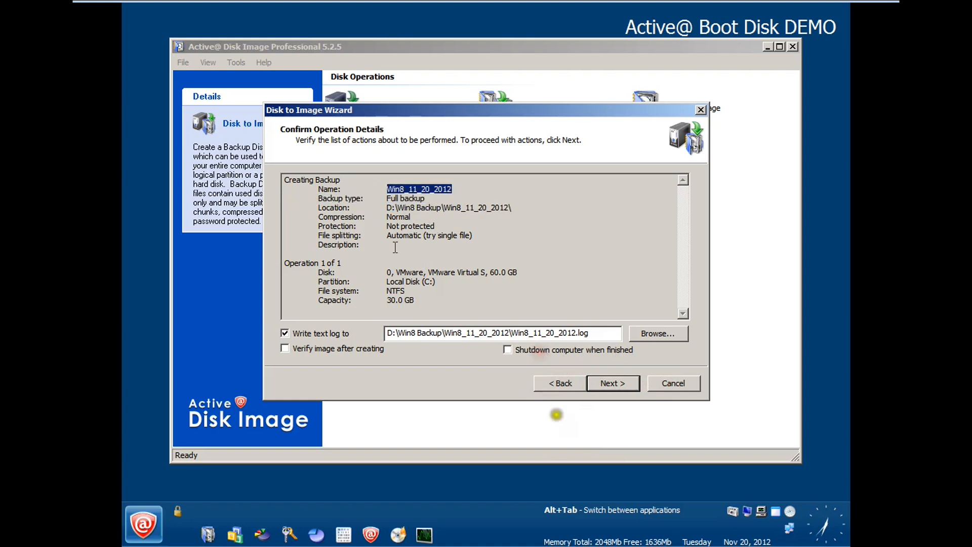
left_click(512, 307)
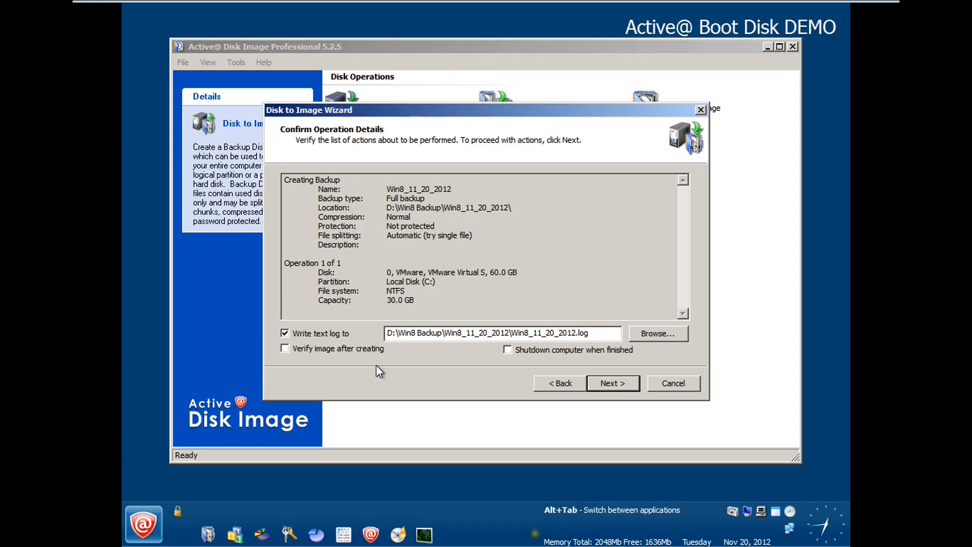
left_click(620, 384)
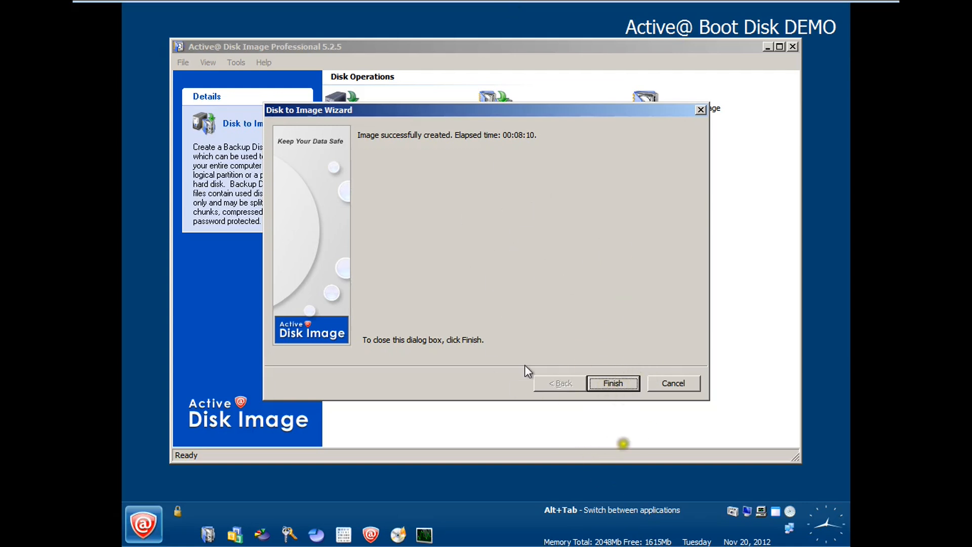
- Close the completed Disk to Image wizard along with Active@ Disk Image, and switch to Boot Disk Explorer
left_click(610, 383)
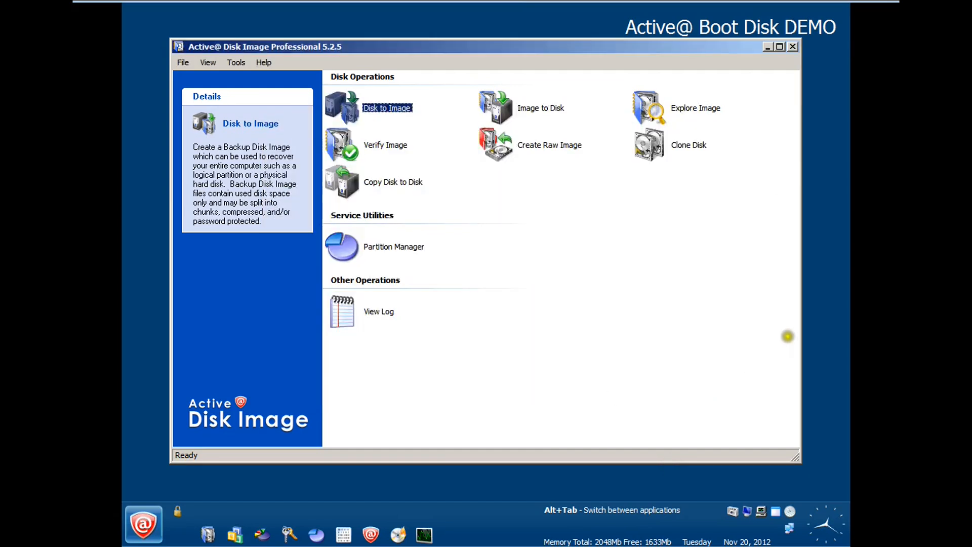
left_click(792, 47)
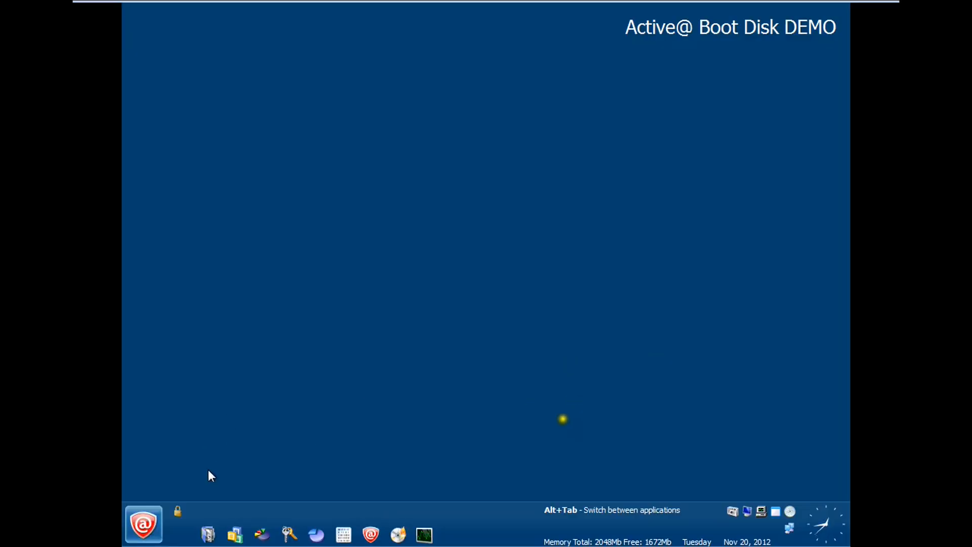
left_click(152, 534)
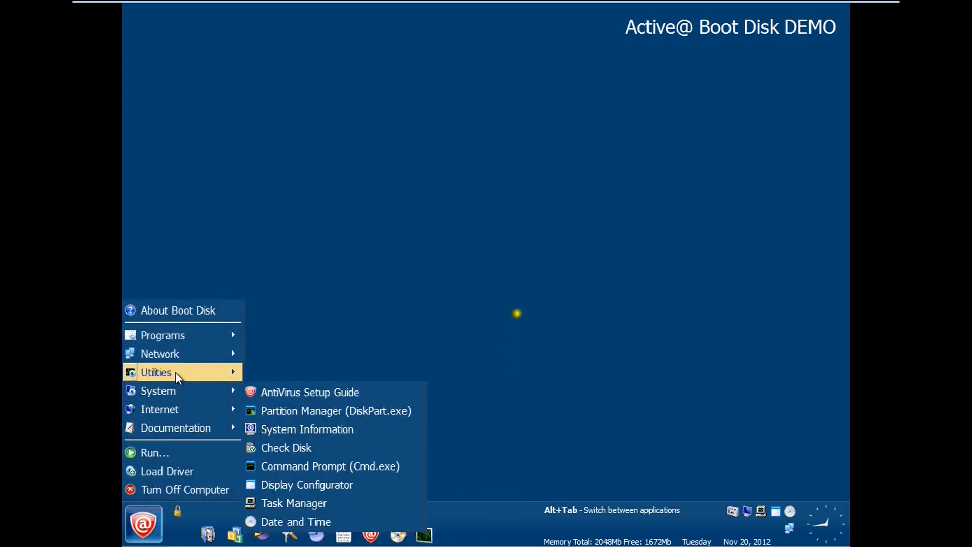
mouse_move(175, 375)
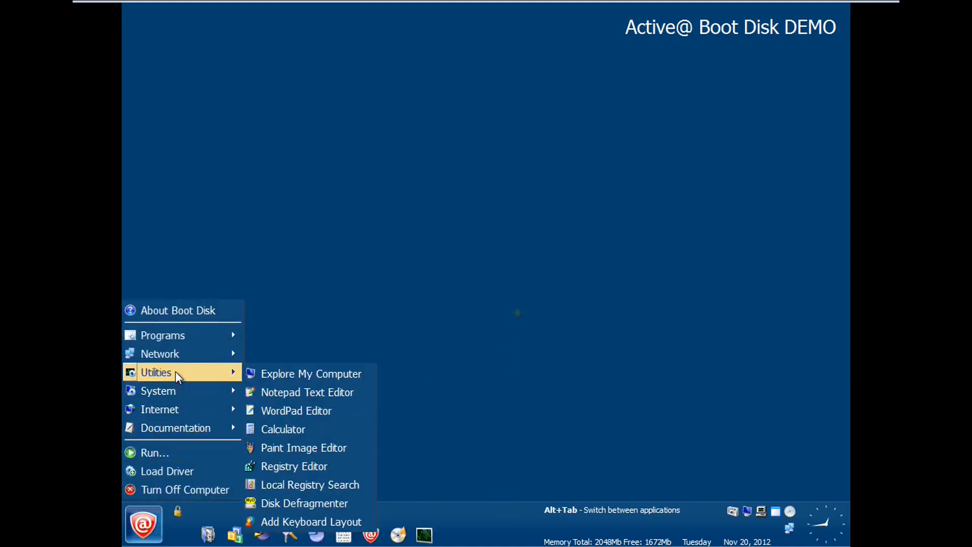
left_click(261, 377)
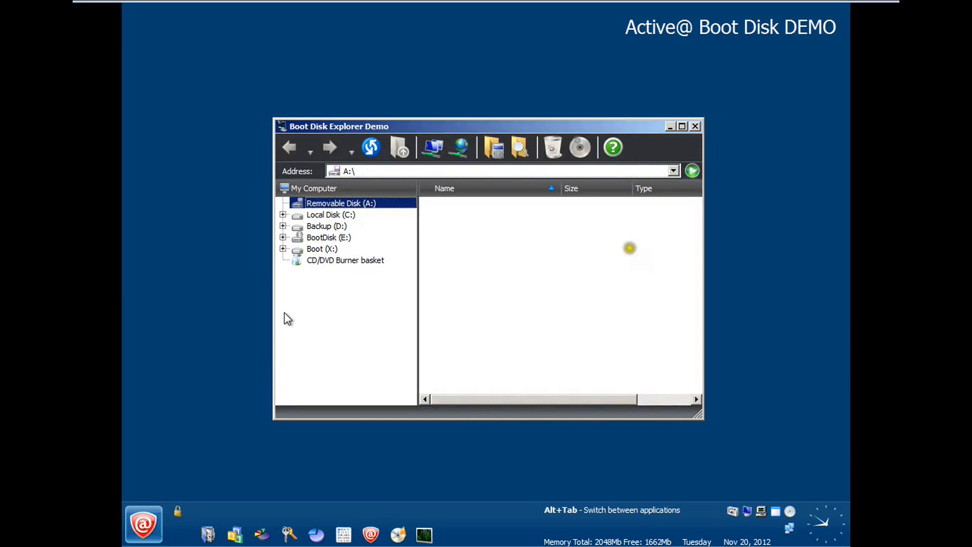
- Open the Win8_11_20_2012 folder inside Win8 Backup on the Backup (D:) drive and examine its .log and .adi files
left_click(283, 226)
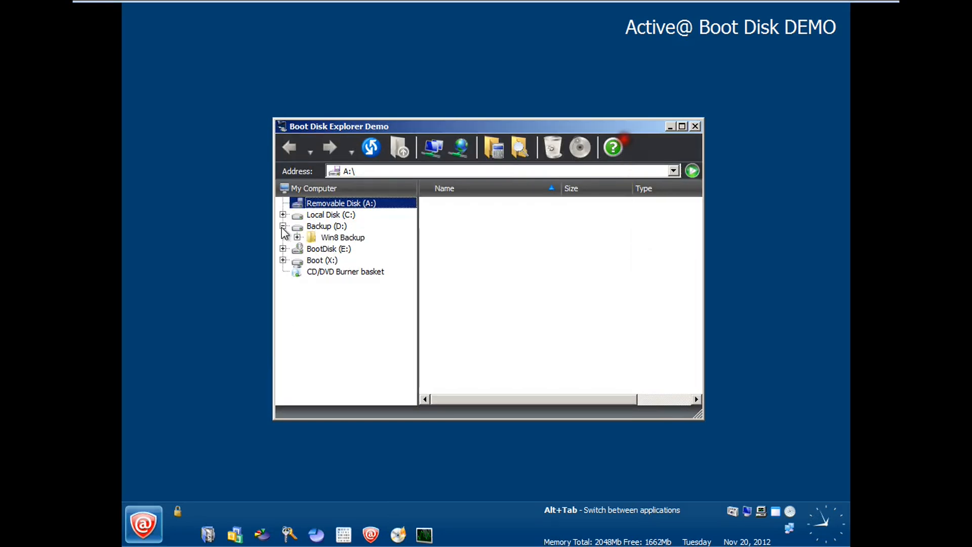
left_click(297, 237)
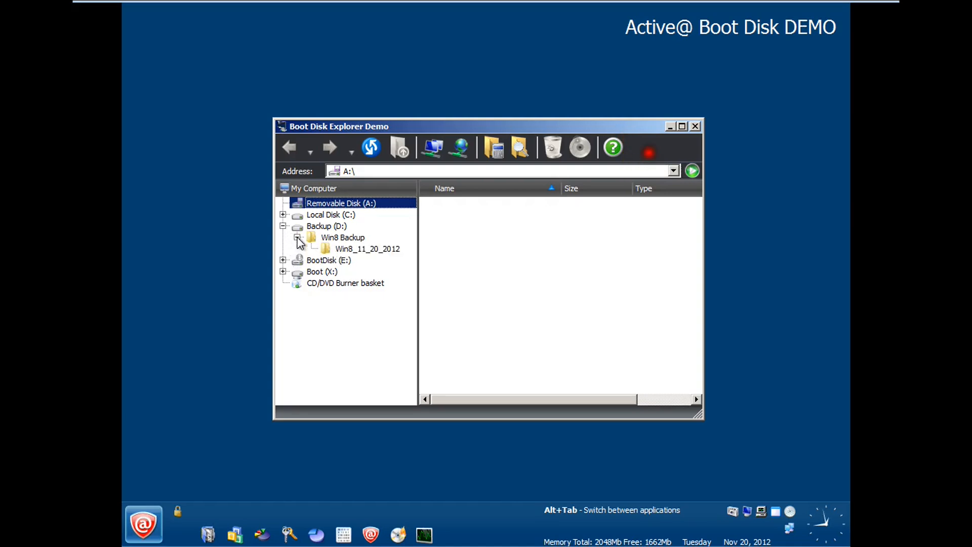
left_click(355, 248)
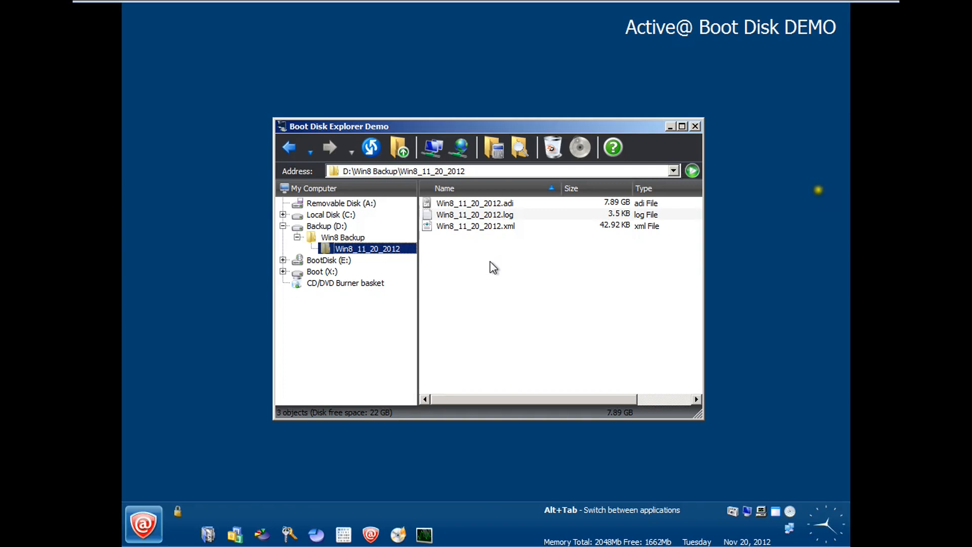
left_click(490, 217)
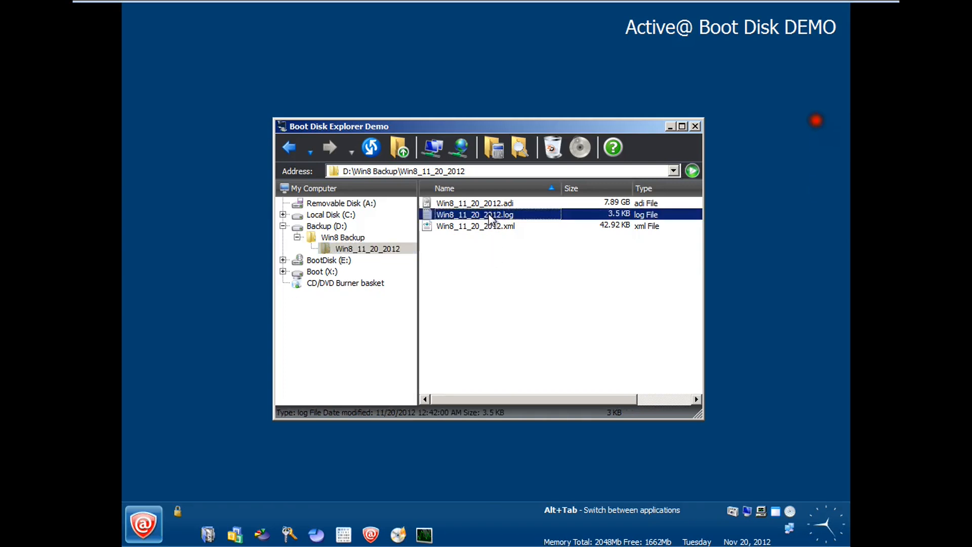
left_click(493, 278)
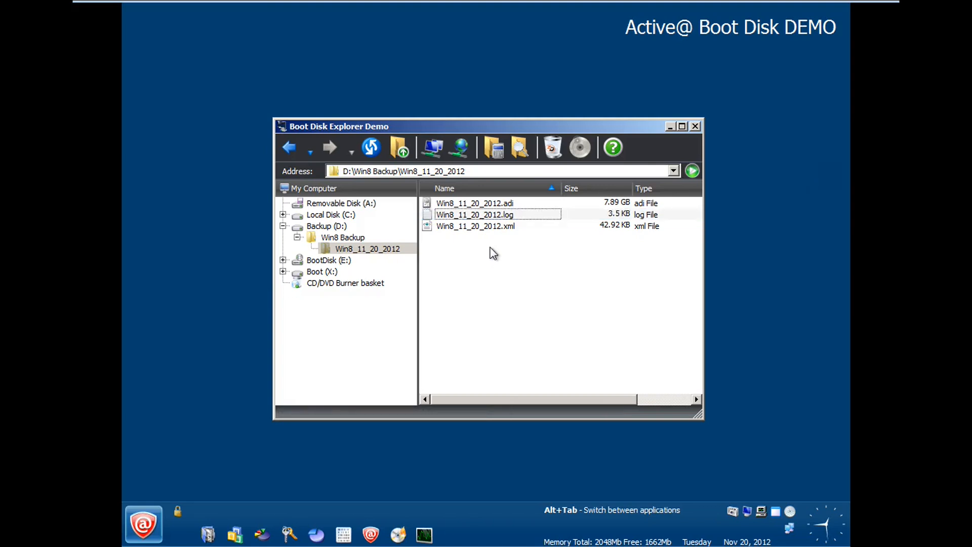
left_click(490, 205)
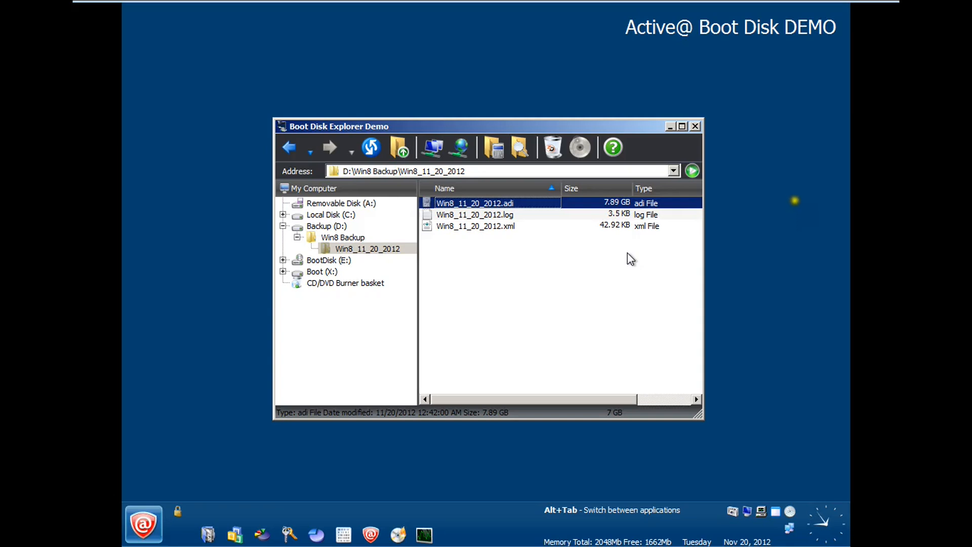
left_click(602, 291)
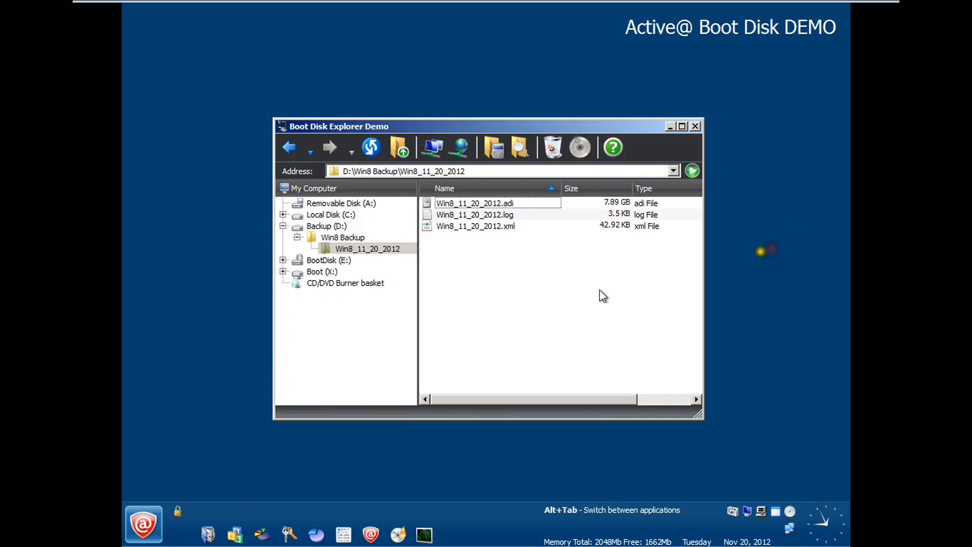